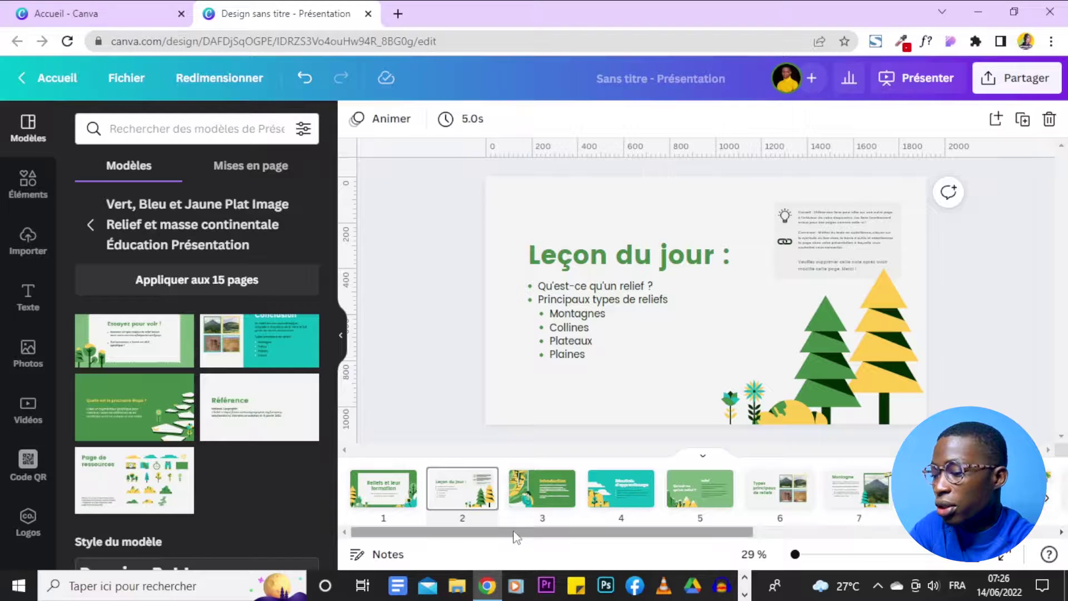
Step: Show the 'Reliefs et leur formation' title slide of the green template presentation
left_click(392, 498)
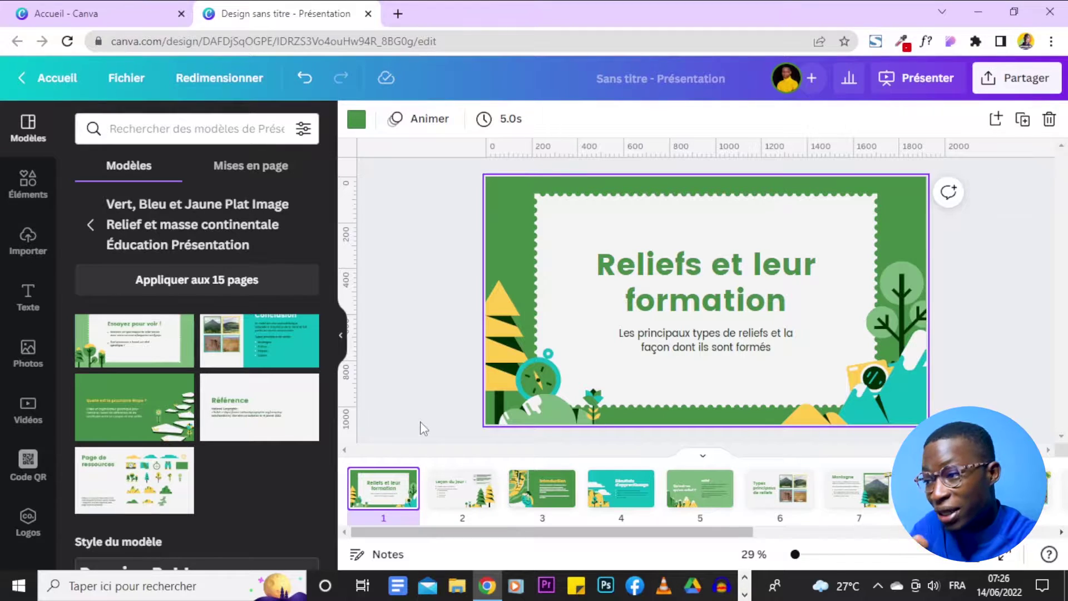
Step: From the Canva home page, create a new blank 'Présentation (16:9)' design under Présentations
left_click(112, 13)
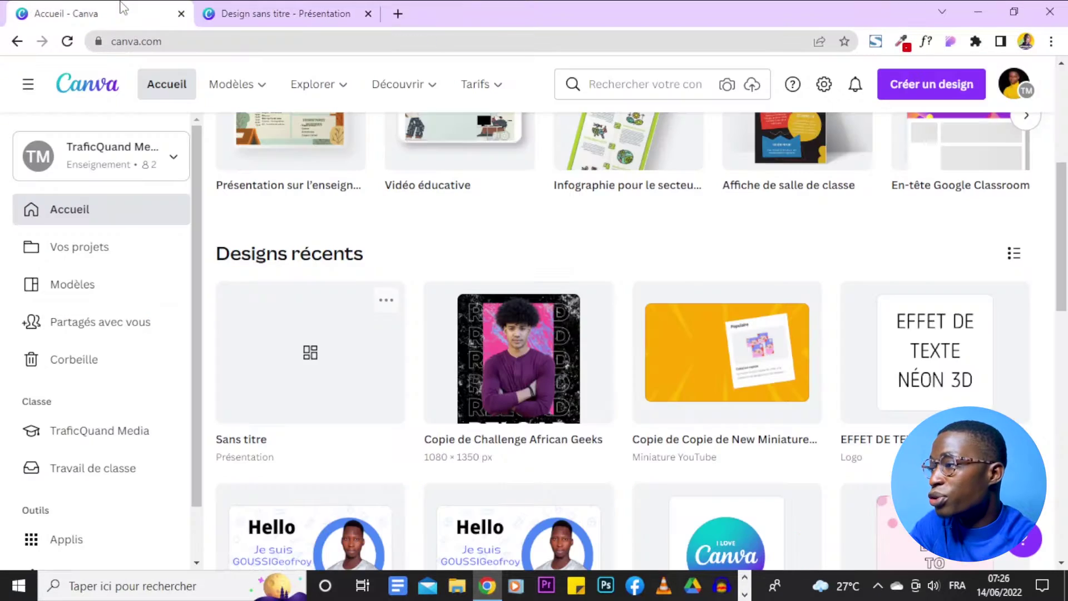
scroll(653, 428, "up", 1)
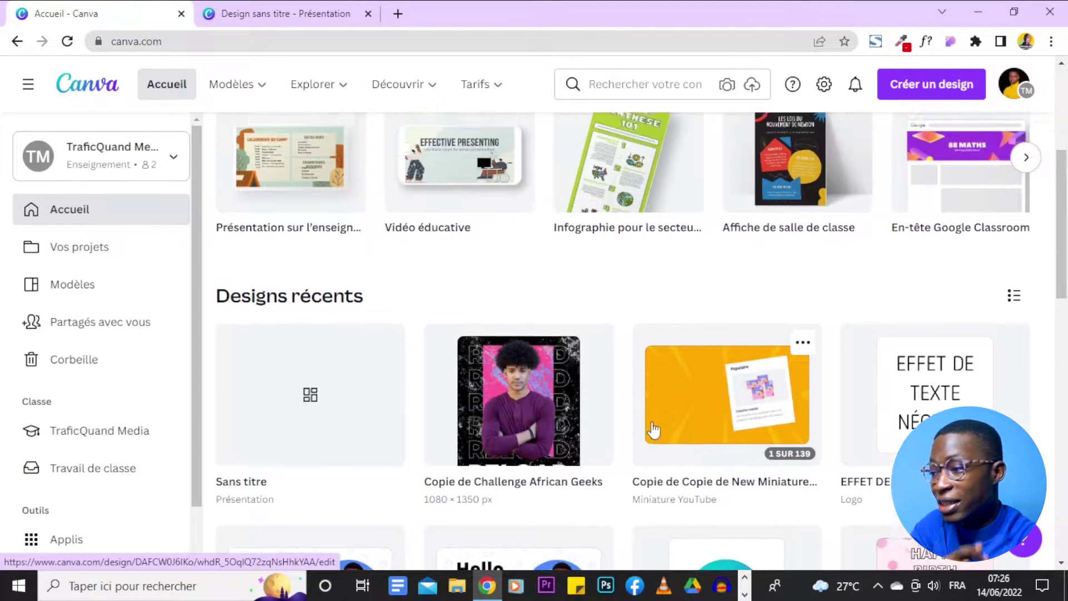
scroll(653, 429, "up", 5)
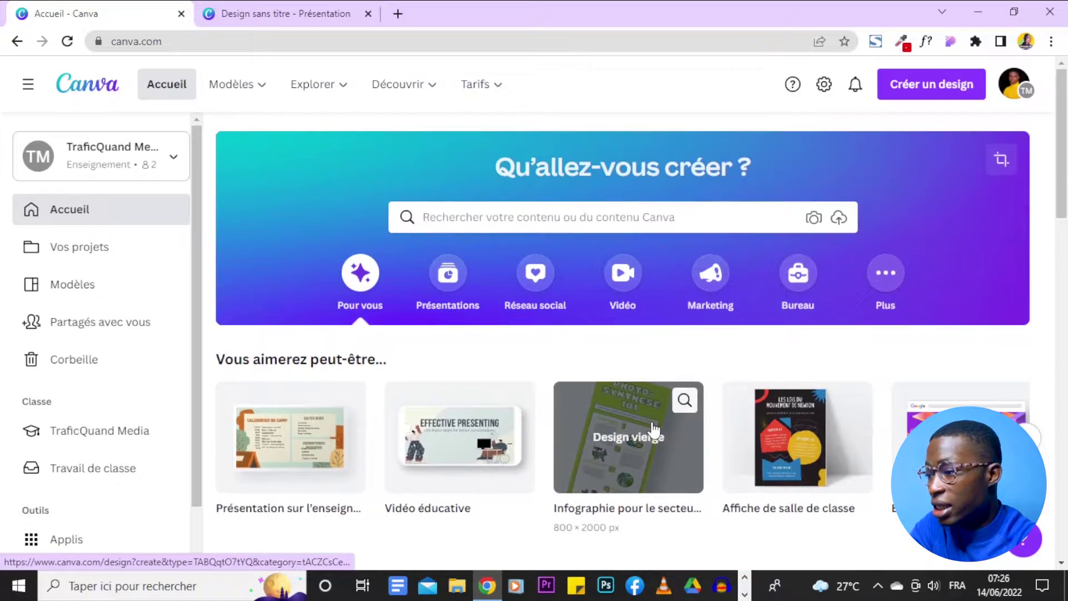
left_click(440, 275)
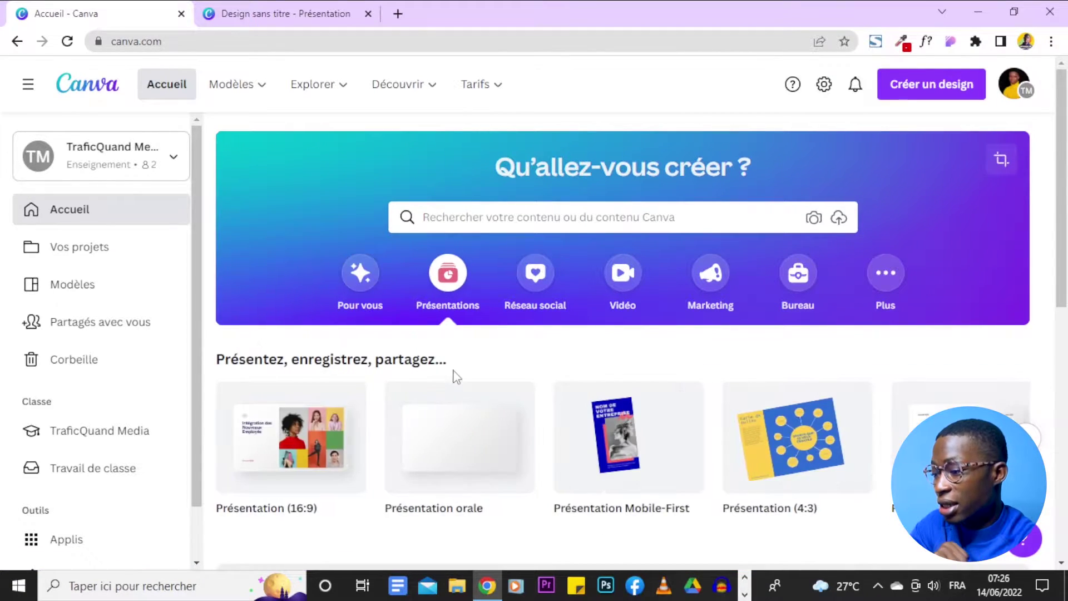
scroll(456, 377, "down", 1)
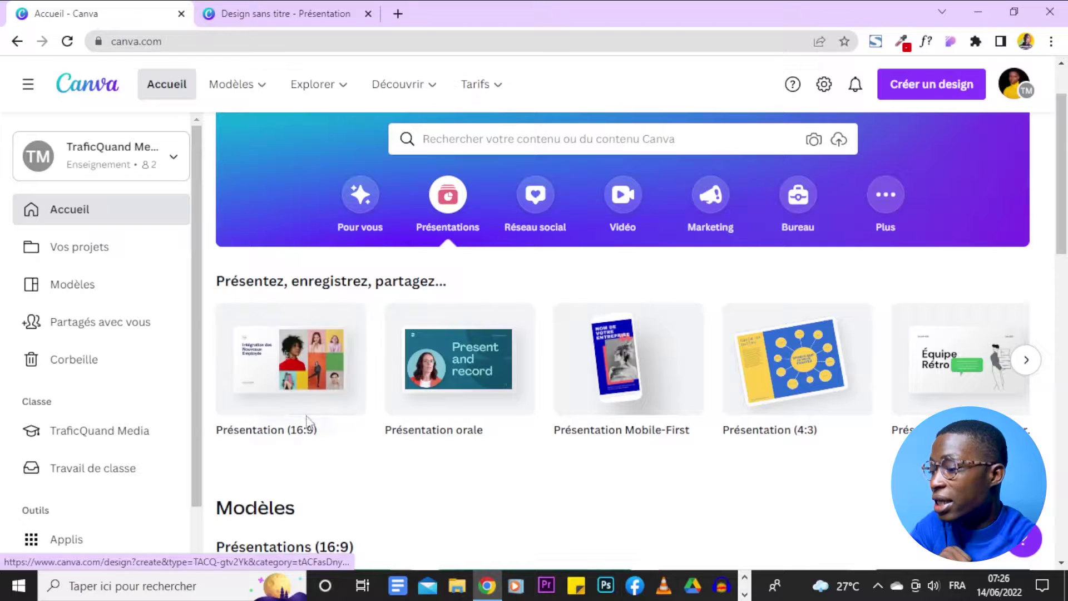
left_click(314, 382)
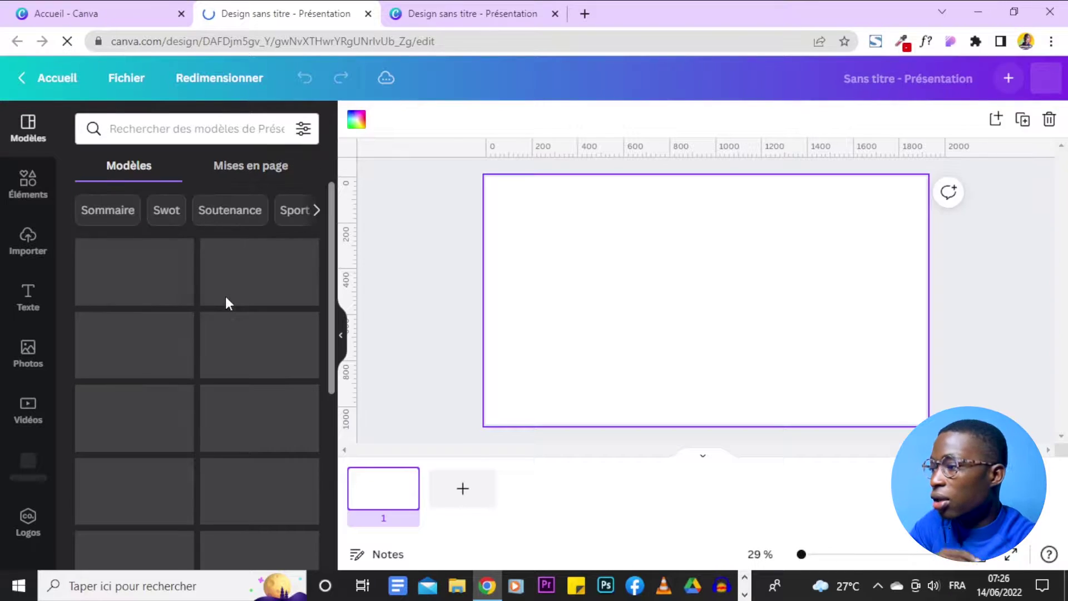
Step: Browse the Modèles panel for the green 'Reliefs et leur formation' template and apply all 15 pages
scroll(251, 468, "down", 1)
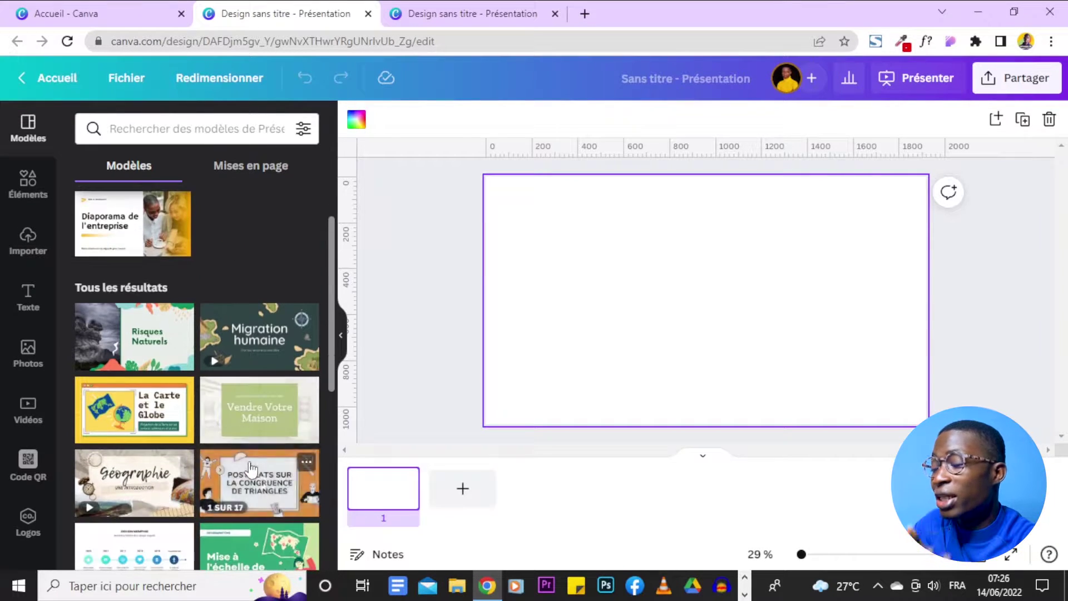
scroll(250, 469, "down", 3)
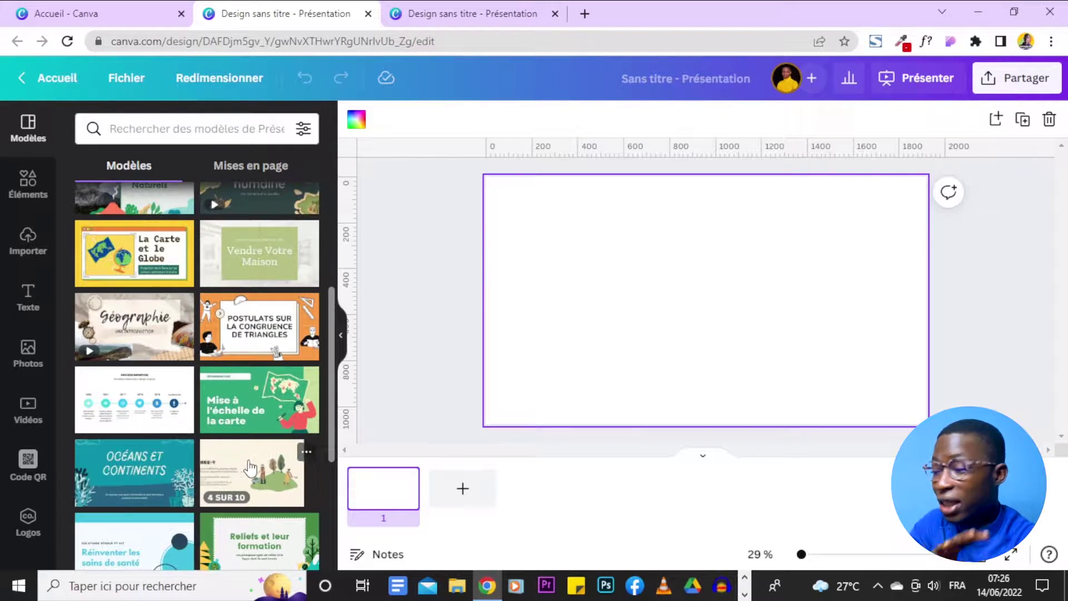
scroll(250, 469, "up", 4)
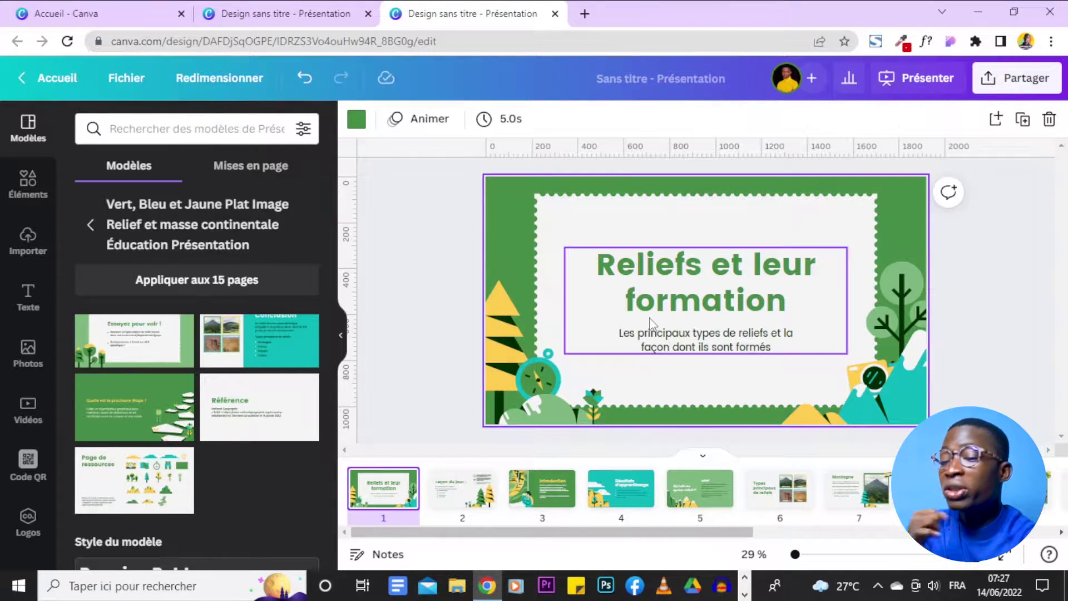
Step: Edit the slide title, view the Résultats d'apprentissage slide and check the sharing options
double_click(646, 289)
left_click(479, 322)
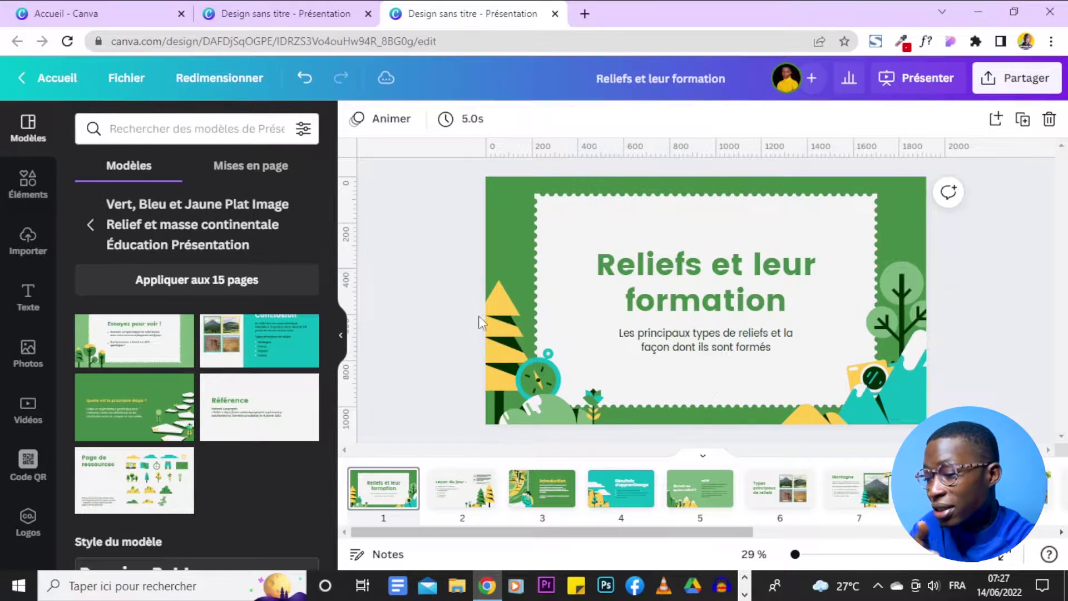
left_click(620, 489)
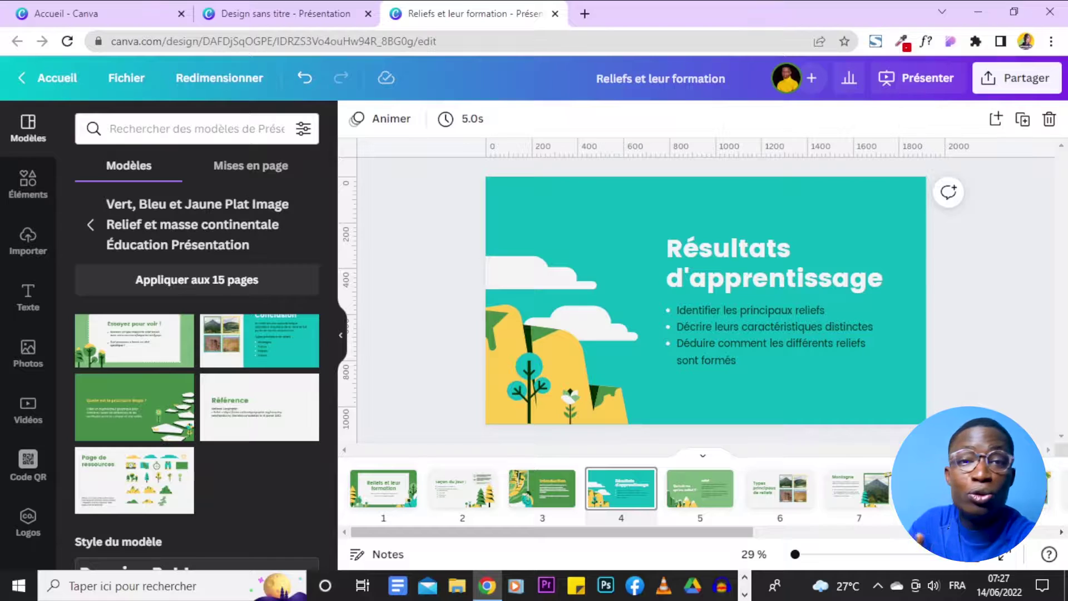
left_click(1018, 78)
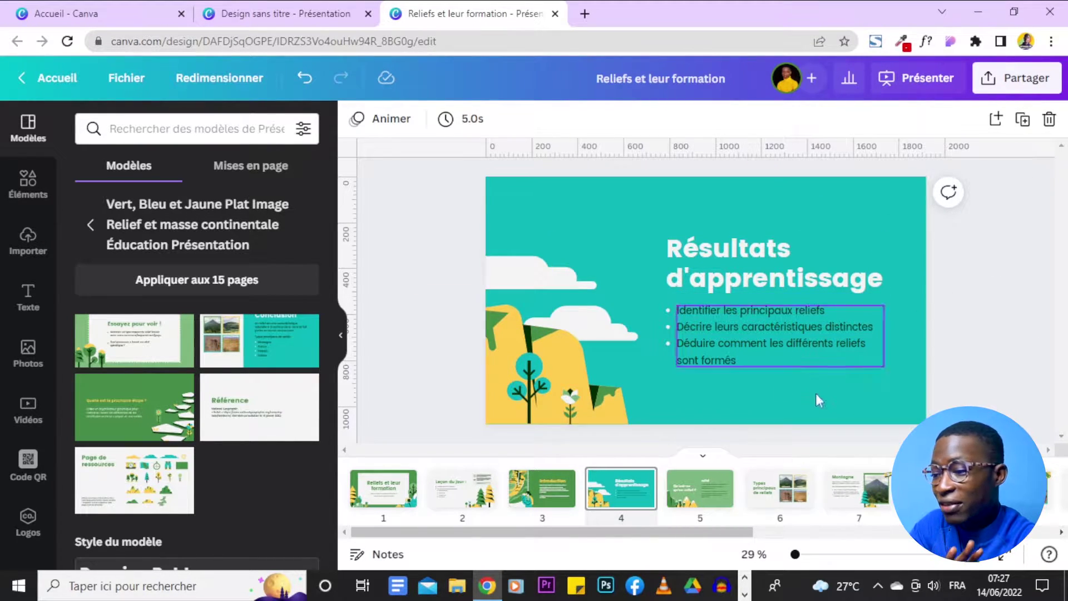
Step: Look through the 'Qu'est-ce qu'un relief ?' and 'Page de ressources' slides, then bring up presenting options
left_click(709, 493)
scroll(723, 495, "right", 5)
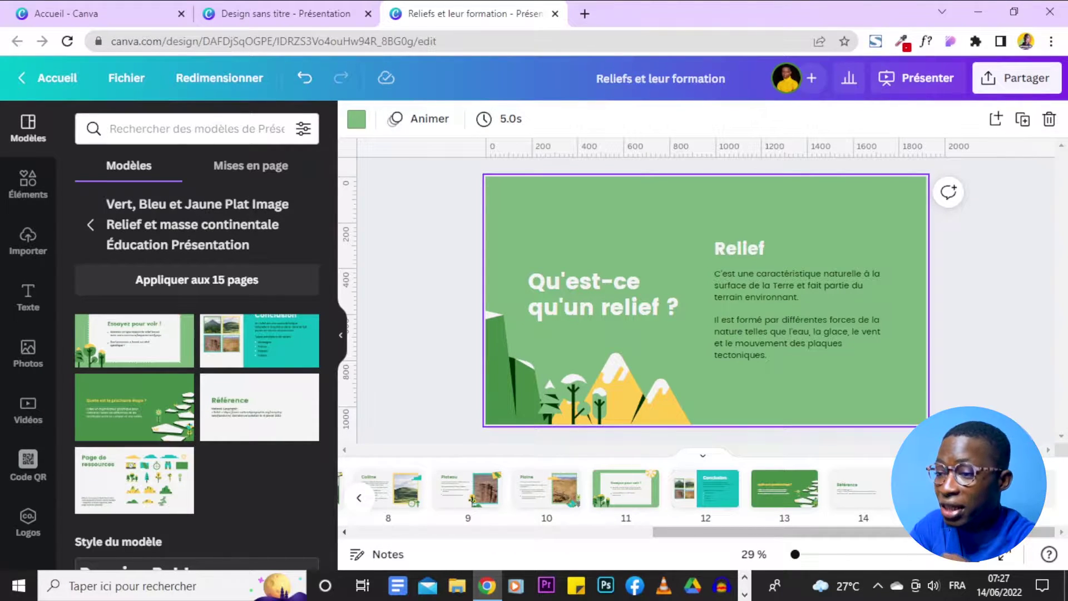
left_click(942, 489)
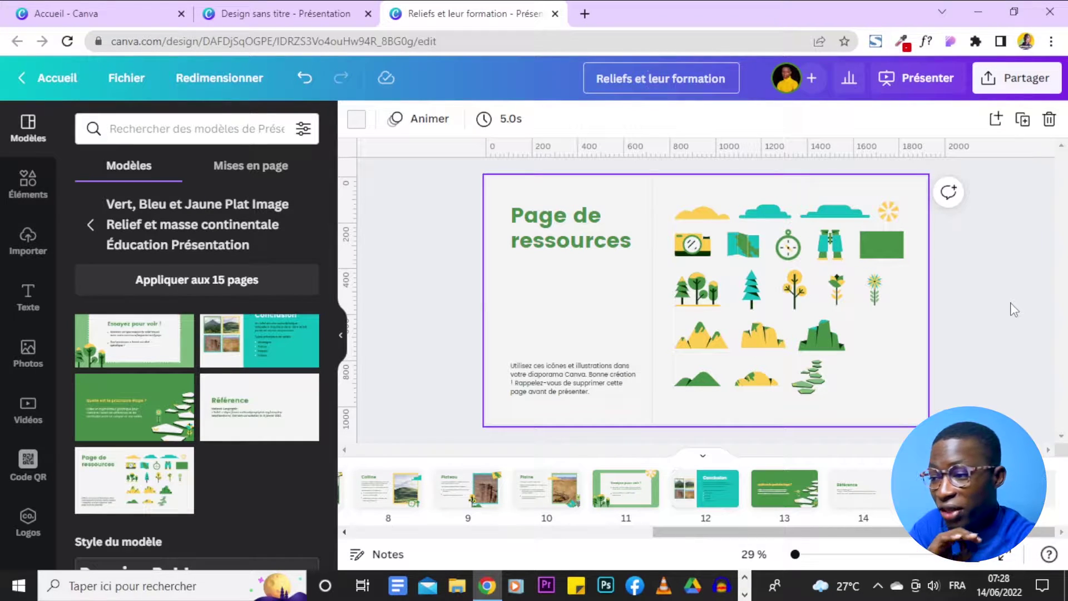
left_click(954, 89)
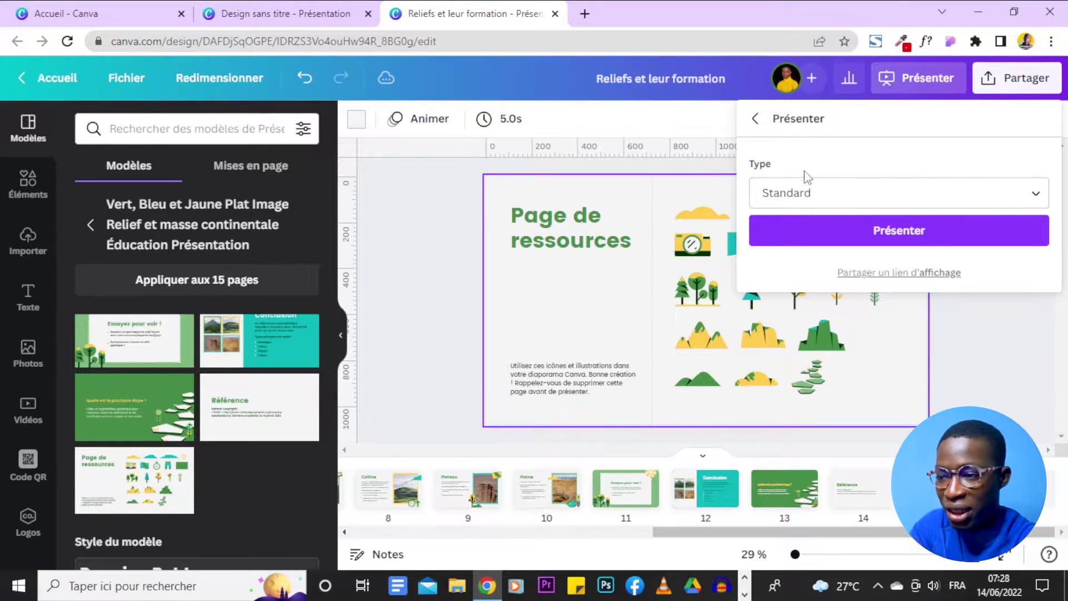
left_click(1003, 199)
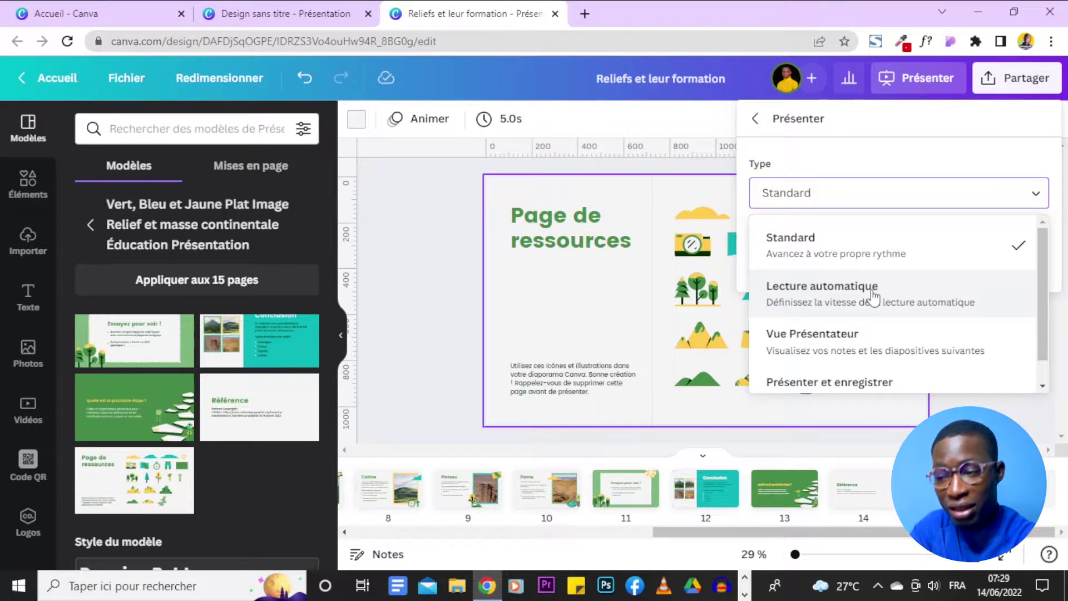
scroll(879, 315, "down", 1)
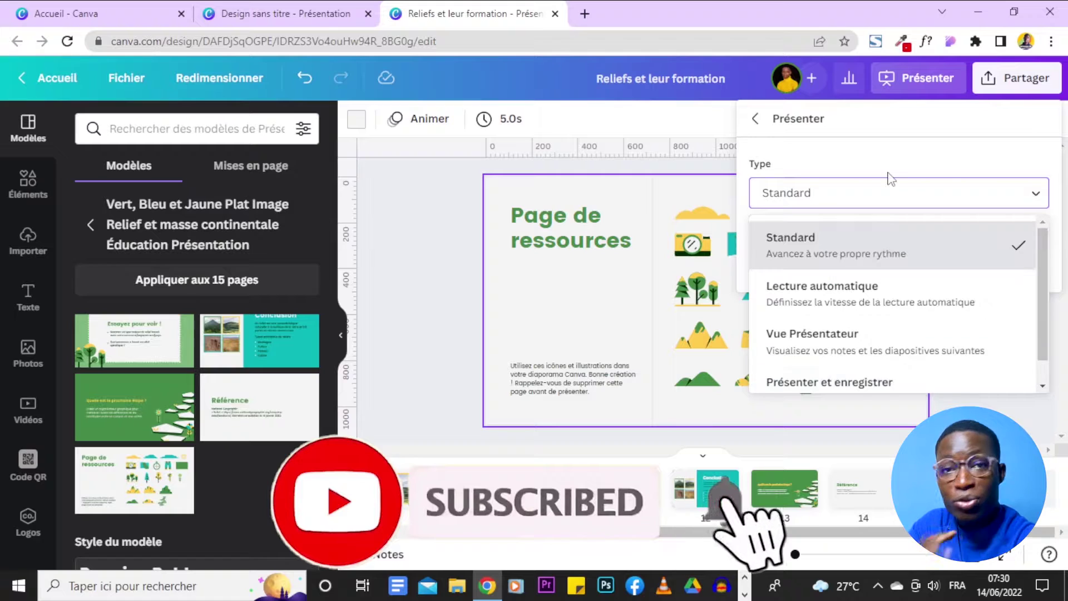
scroll(898, 267, "up", 1)
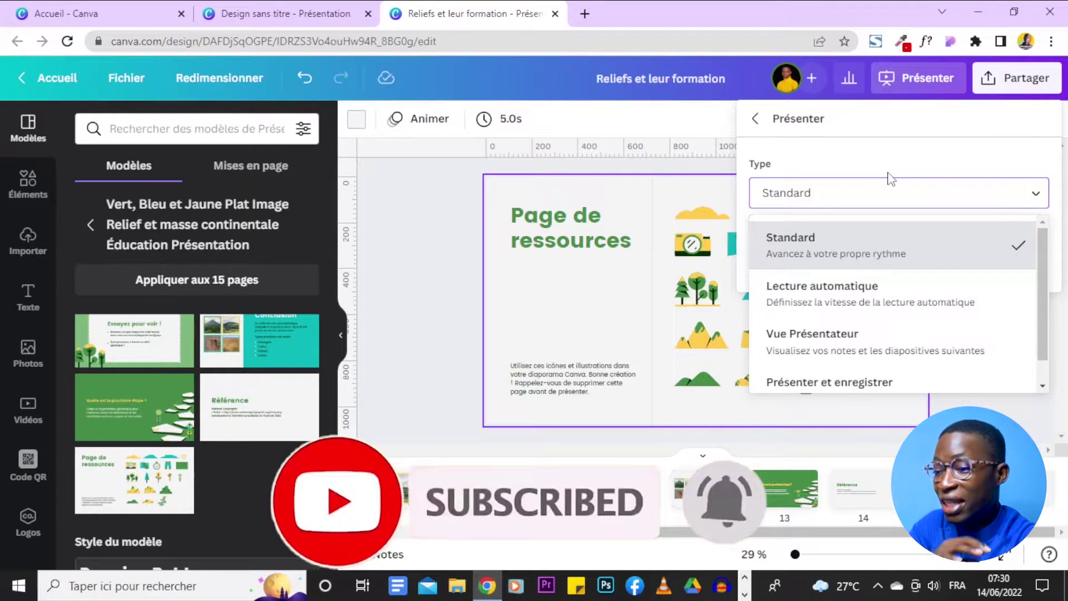
left_click(890, 177)
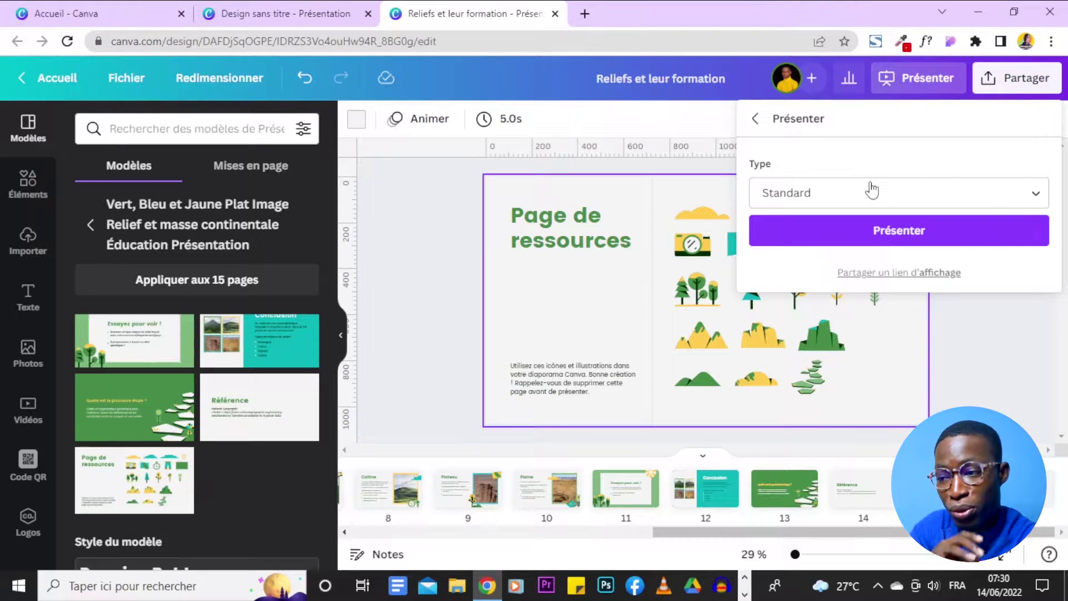
left_click(871, 189)
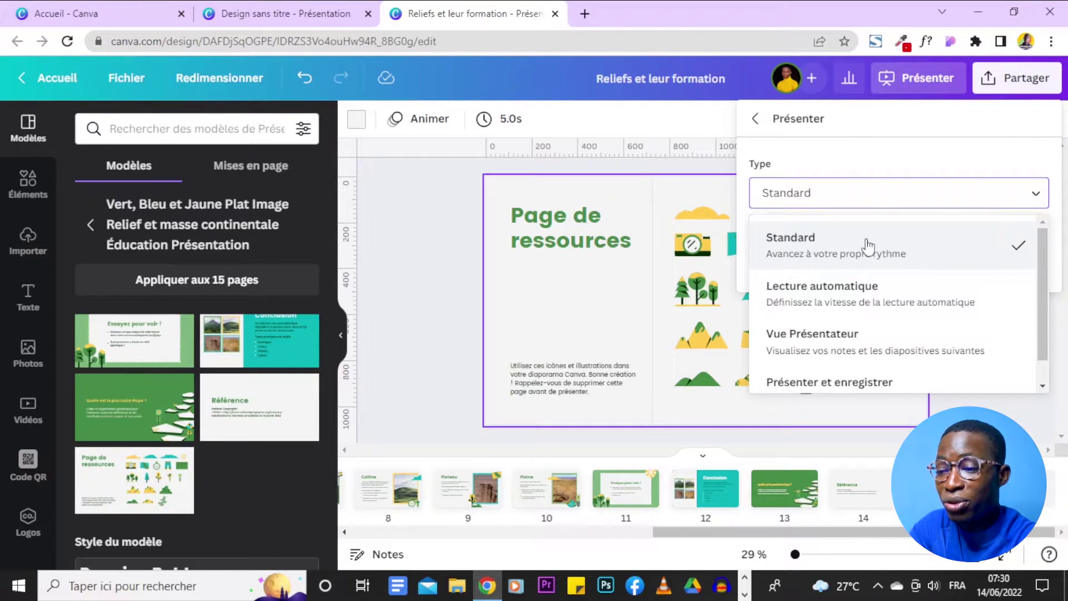
scroll(965, 352, "down", 1)
scroll(946, 333, "up", 1)
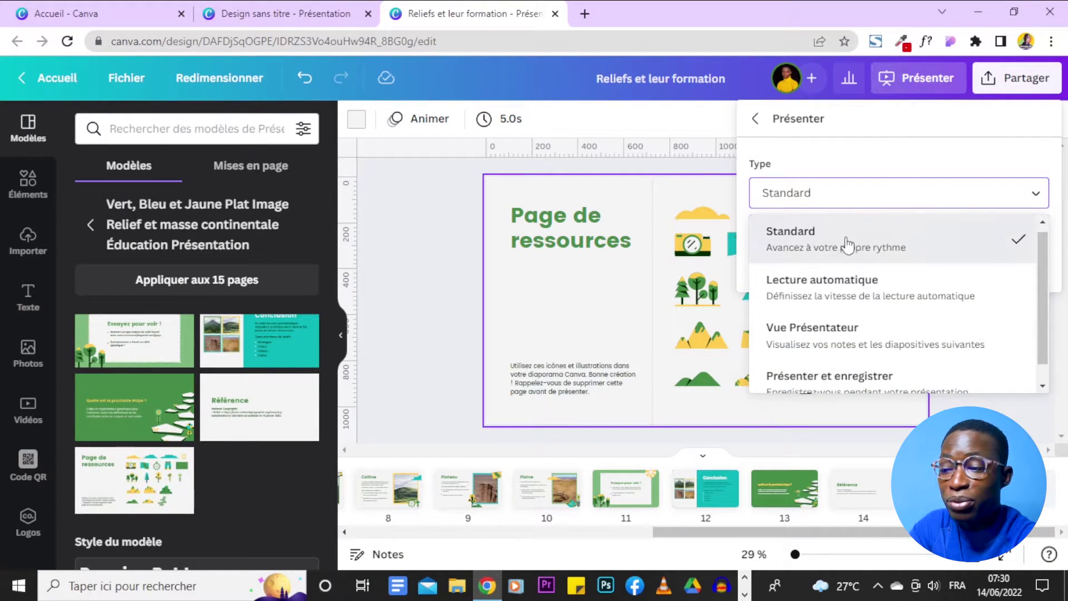
left_click(905, 174)
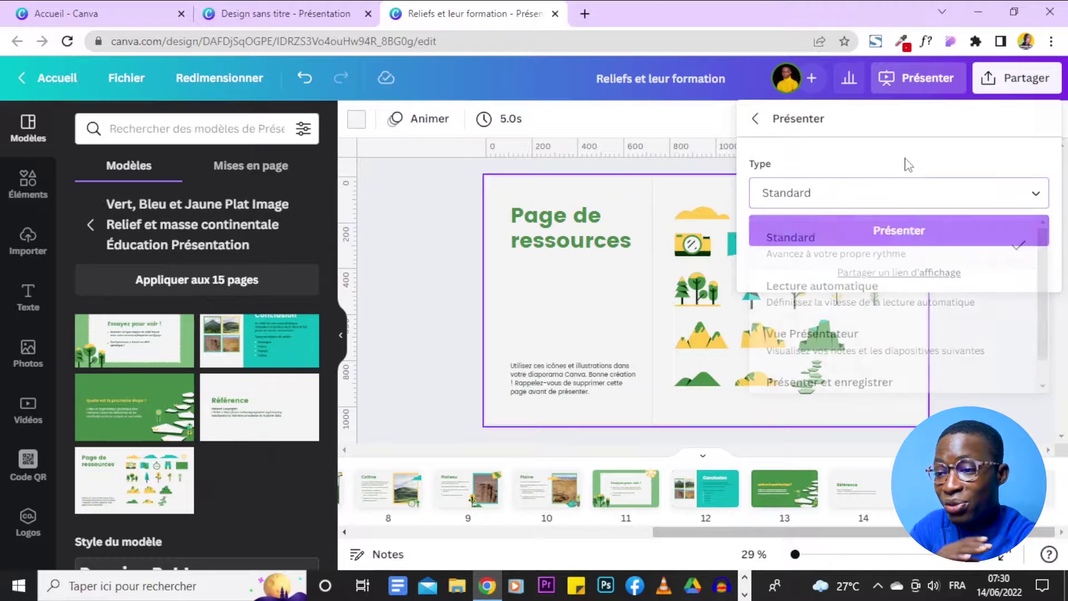
Step: Start the full-screen presentation and step back to the Référence slide
left_click(911, 237)
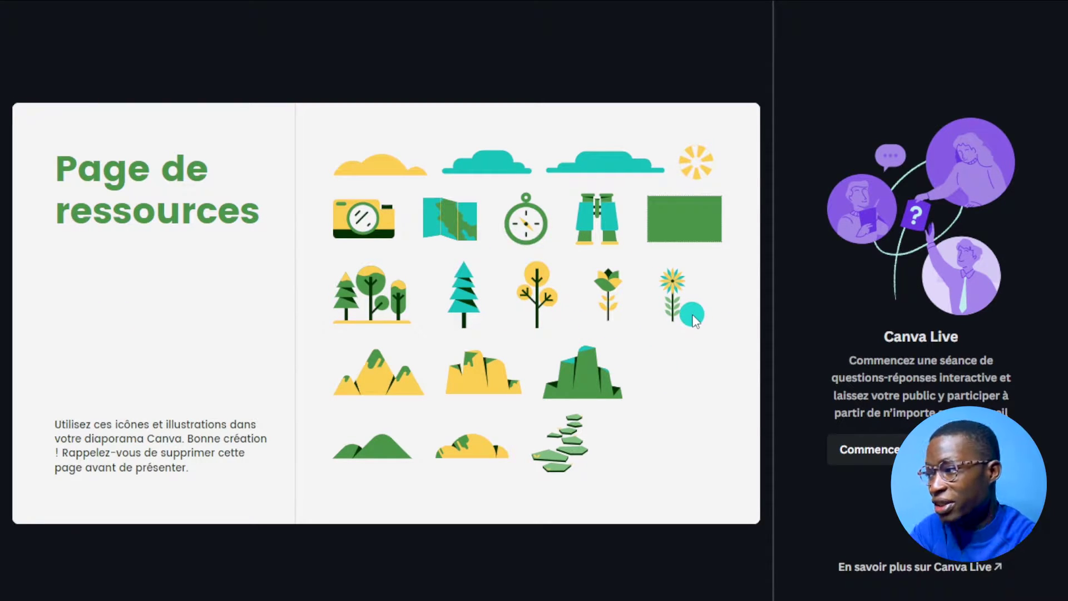
key("Left")
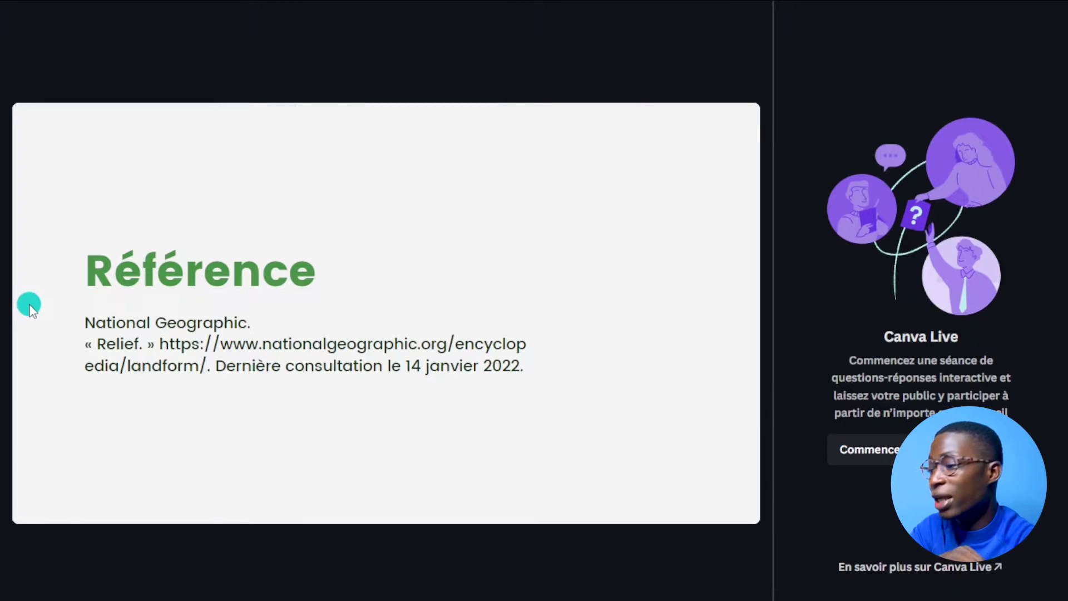
Step: Step back and forth through the running slides, ending on slide 11/15 'Essayez pour voir !'
key("Left")
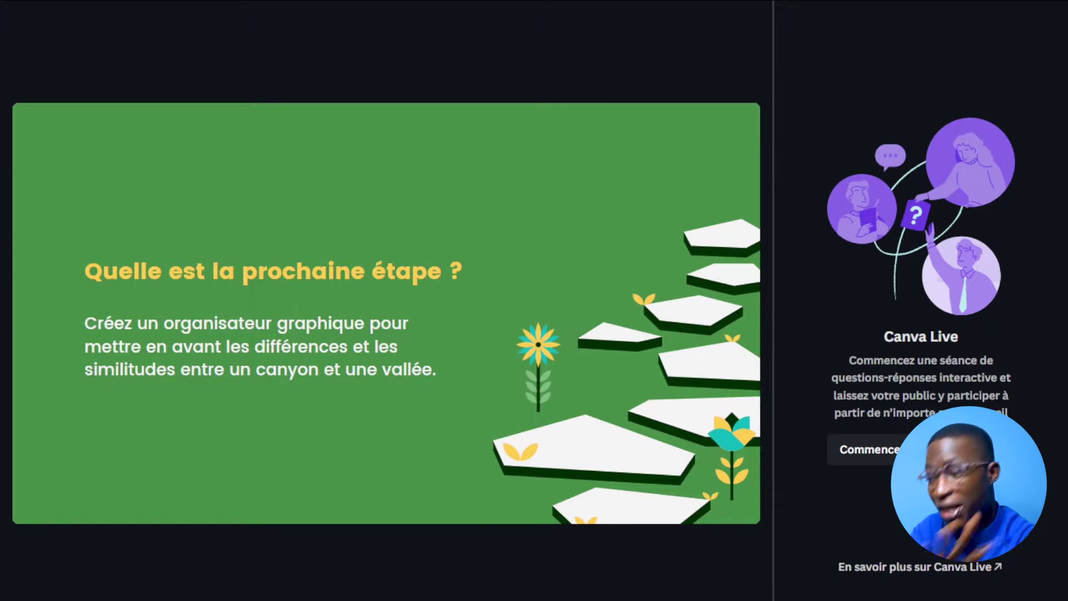
key("Left")
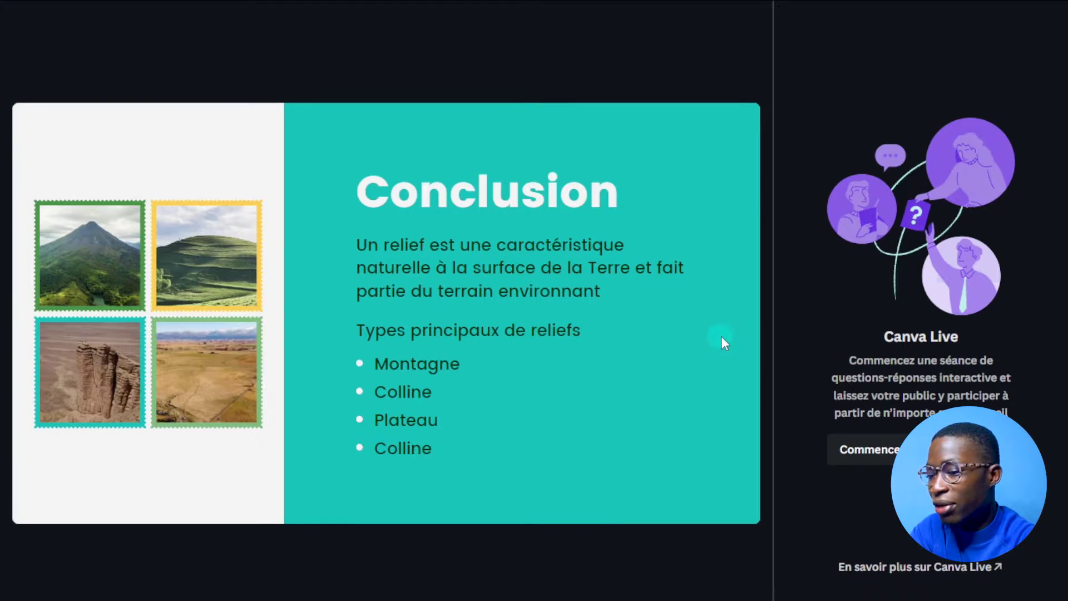
left_click(720, 341)
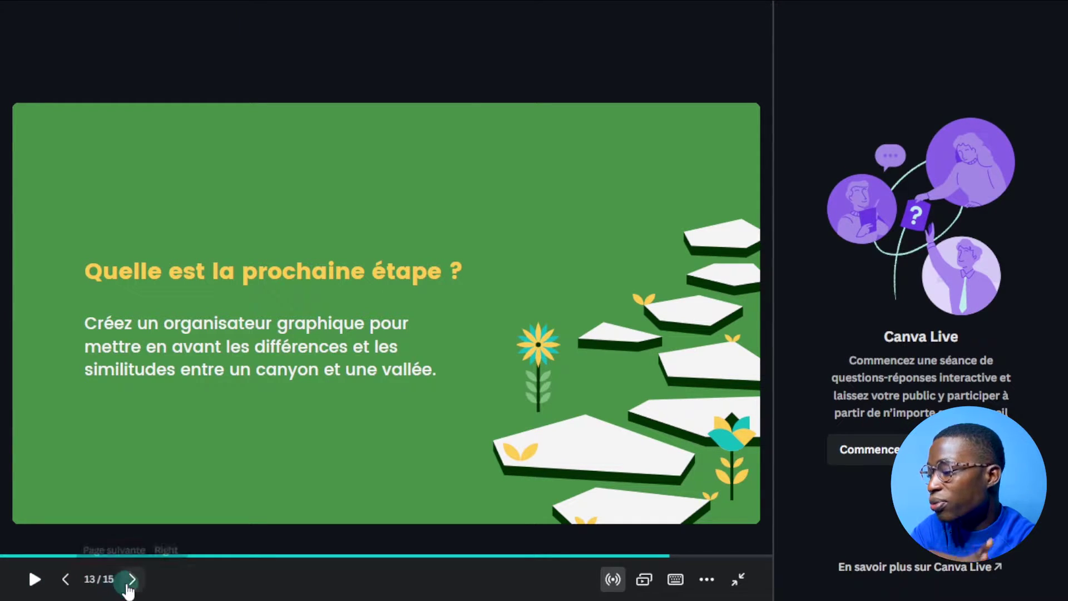
left_click(131, 580)
left_click(65, 580)
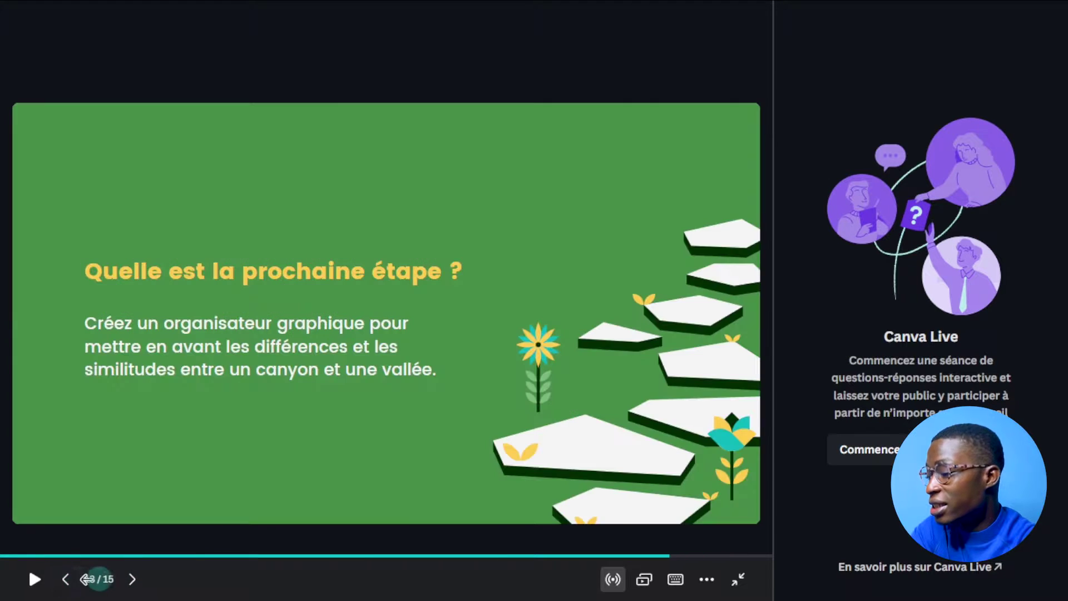
left_click(65, 580)
left_click(129, 581)
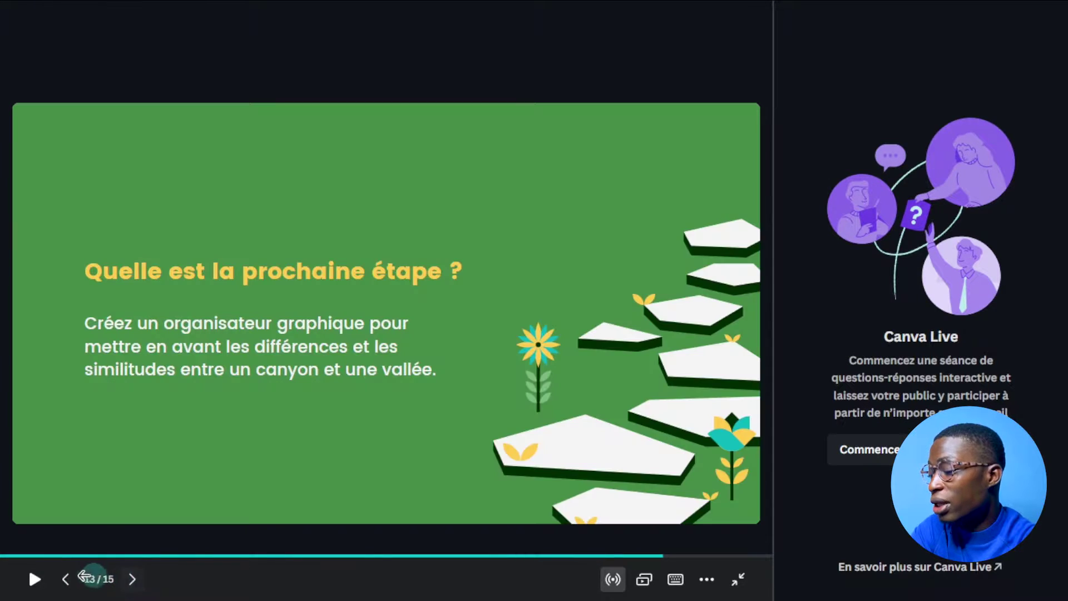
left_click(67, 580)
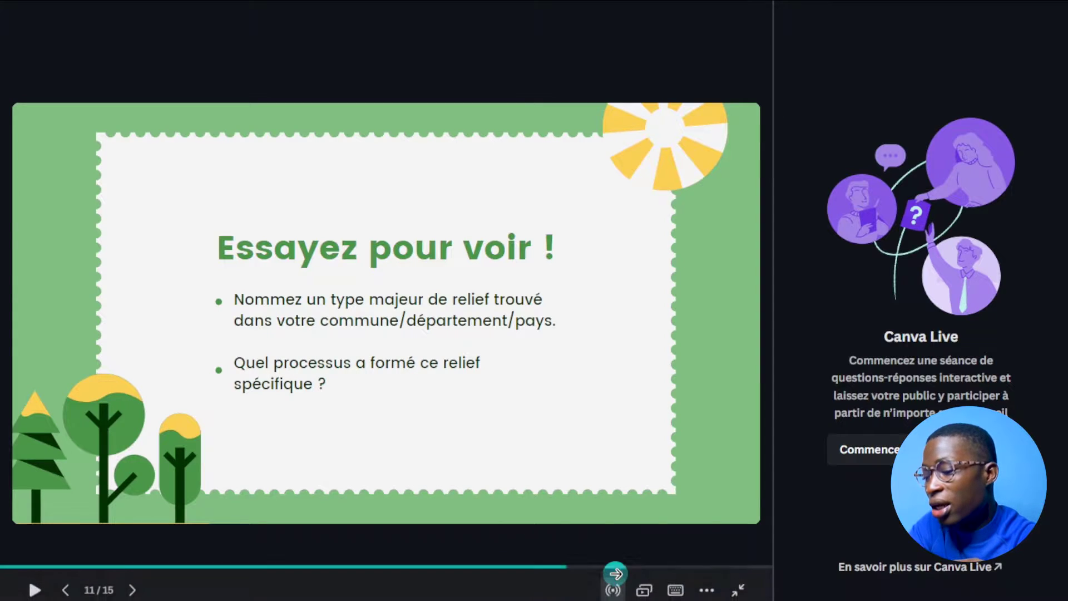
left_click(615, 581)
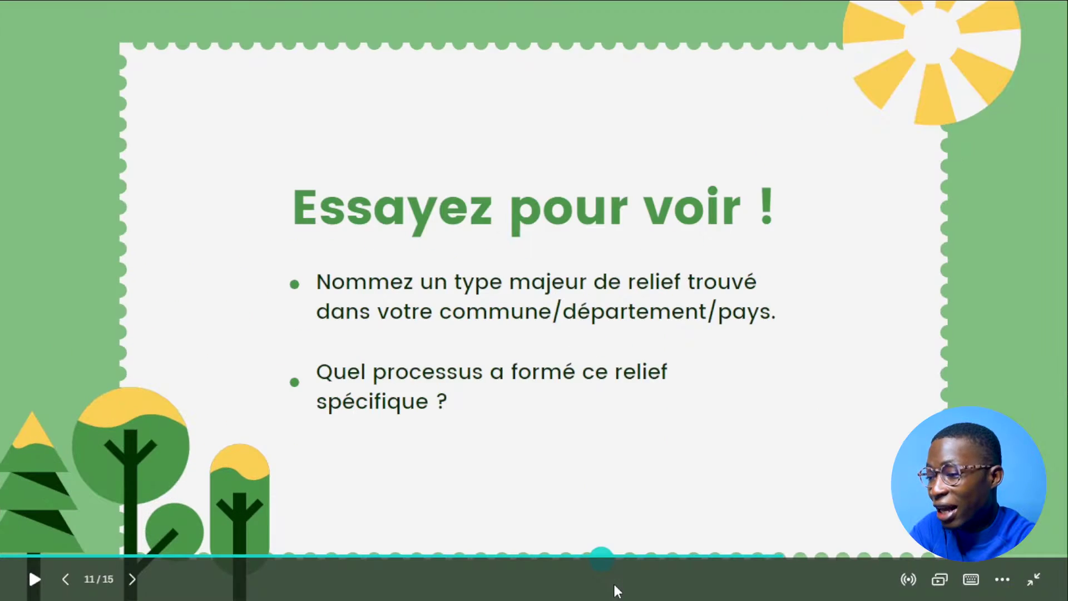
left_click(910, 591)
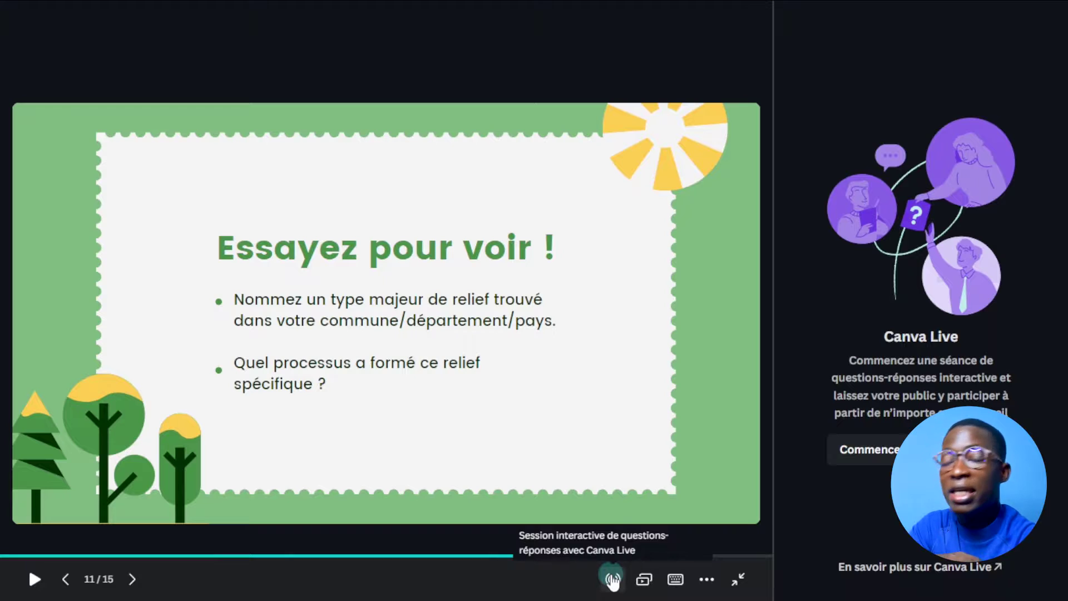
left_click(612, 580)
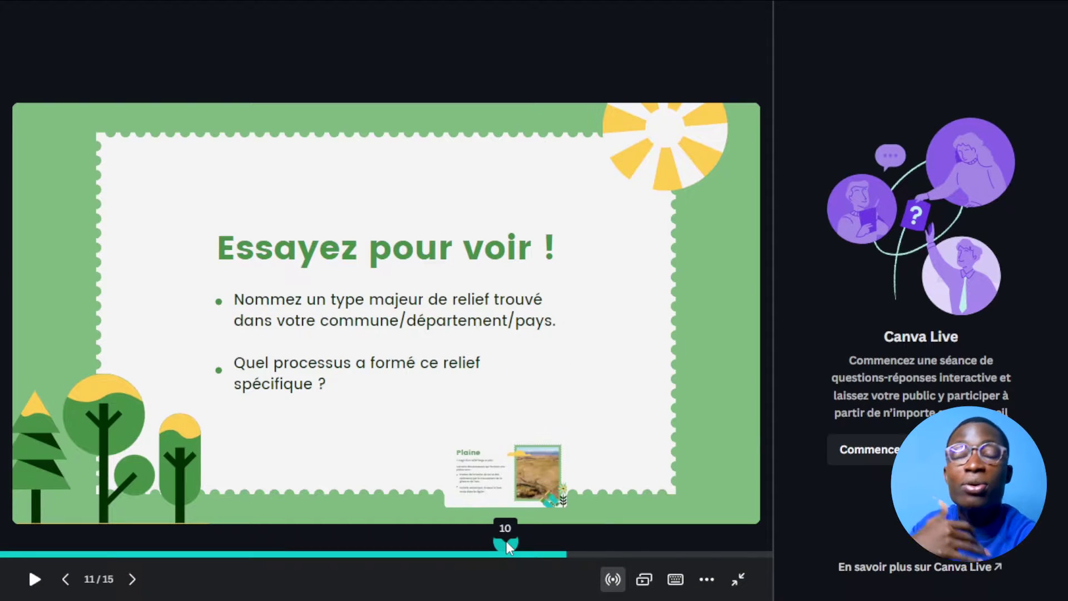
mouse_move(643, 579)
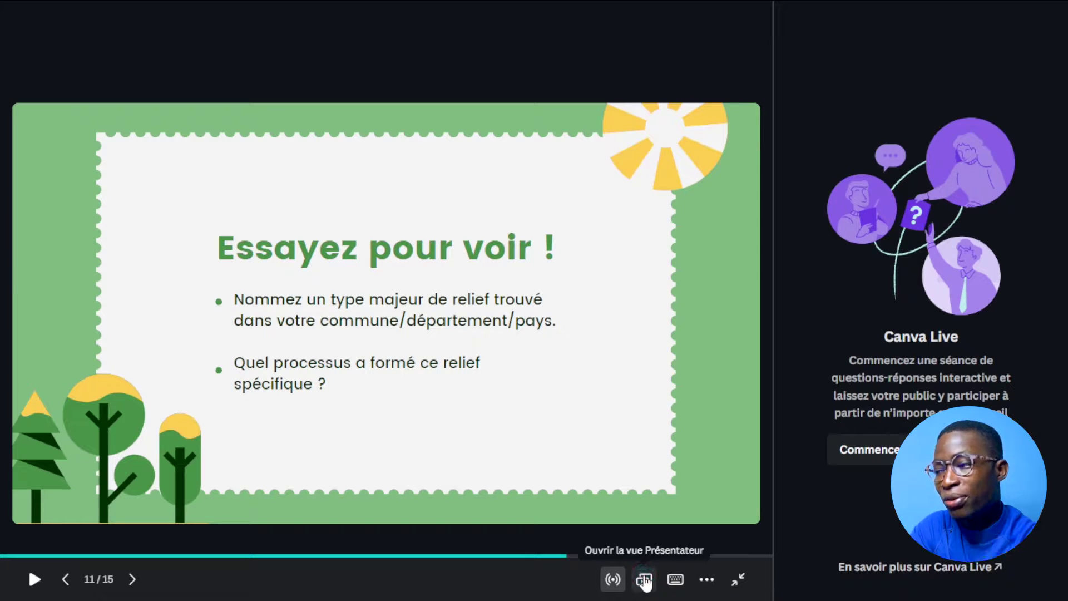
left_click(644, 580)
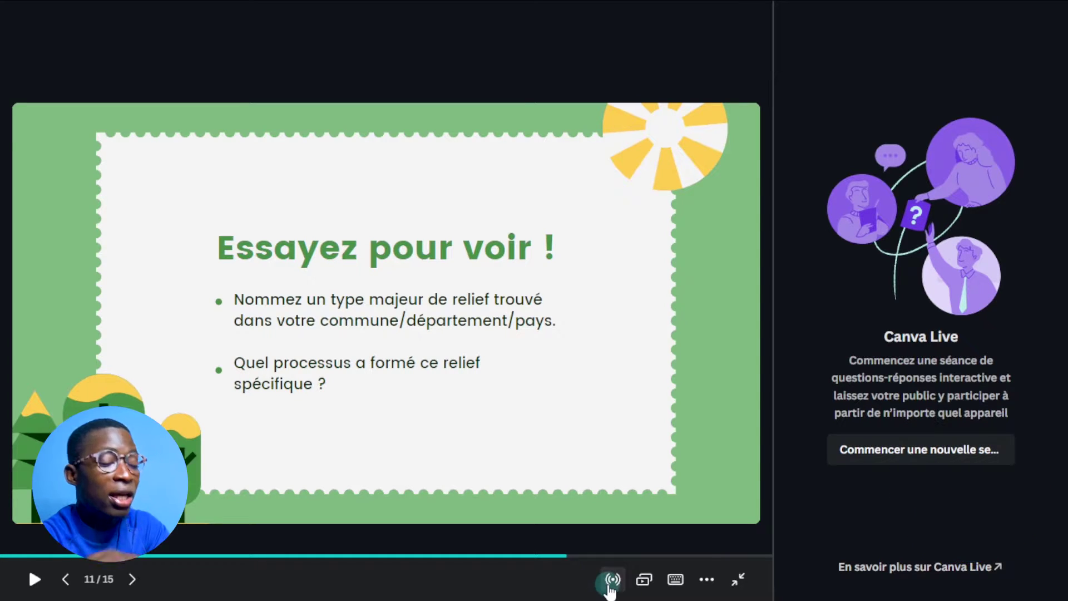
left_click(611, 581)
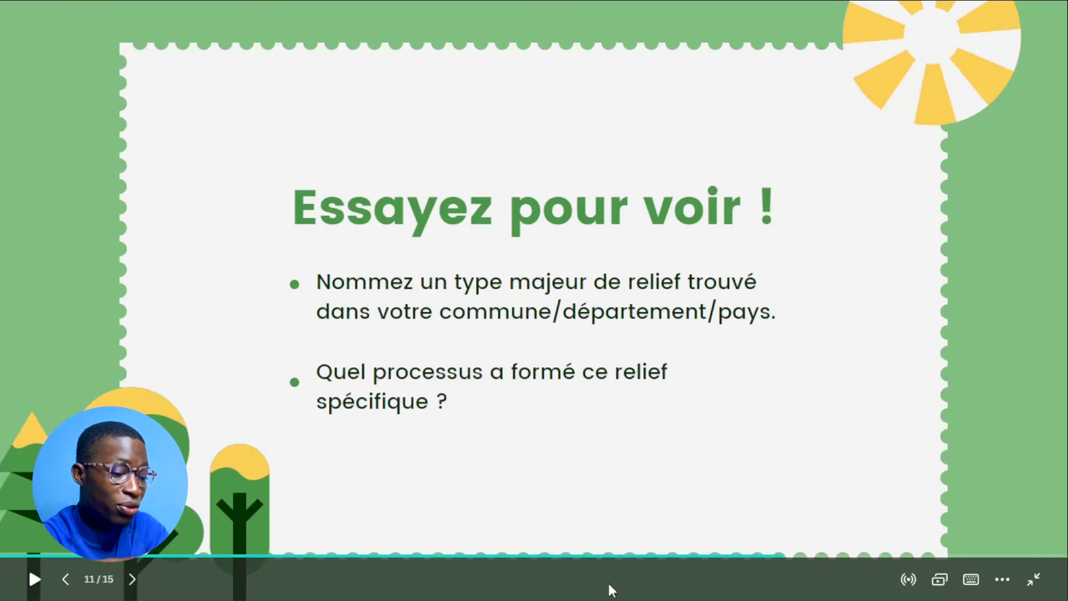
left_click(905, 581)
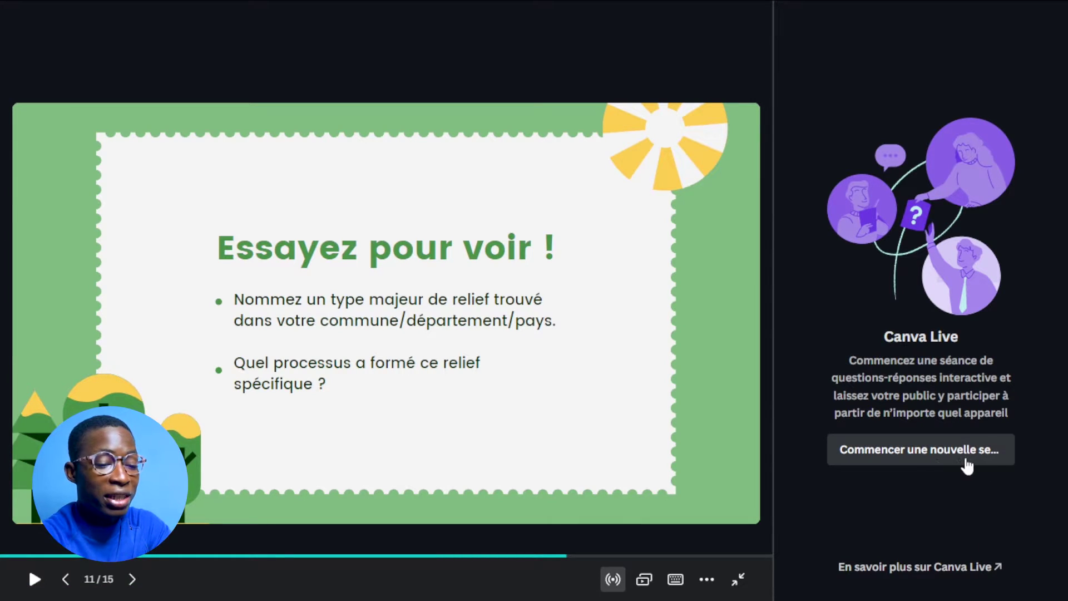
Step: Start a new Canva Live Q&A session showing the canva.live joining code above slide 11
left_click(929, 465)
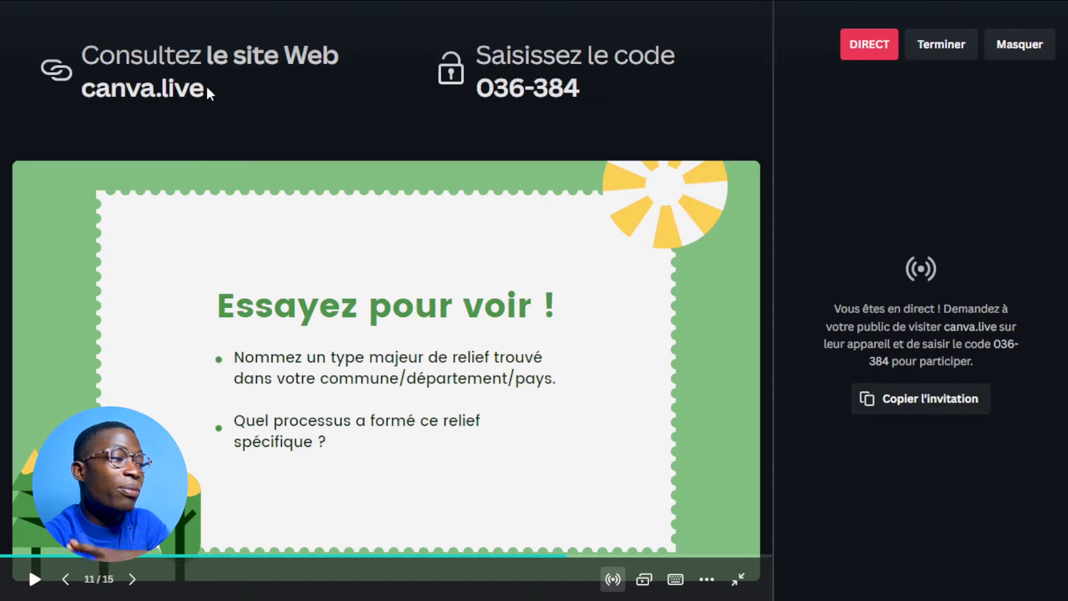
key("o")
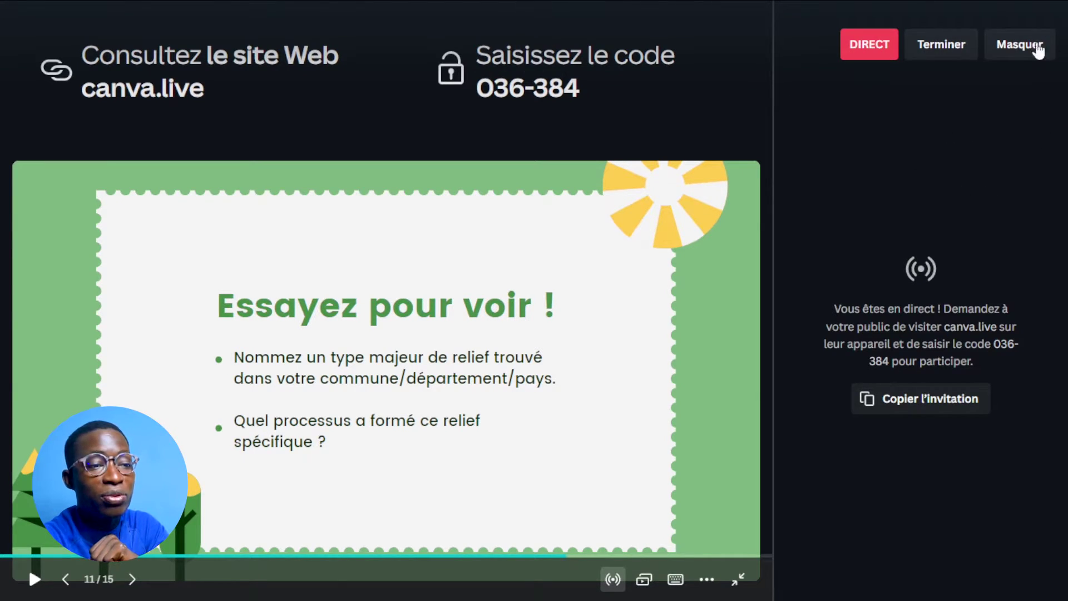
left_click(1008, 53)
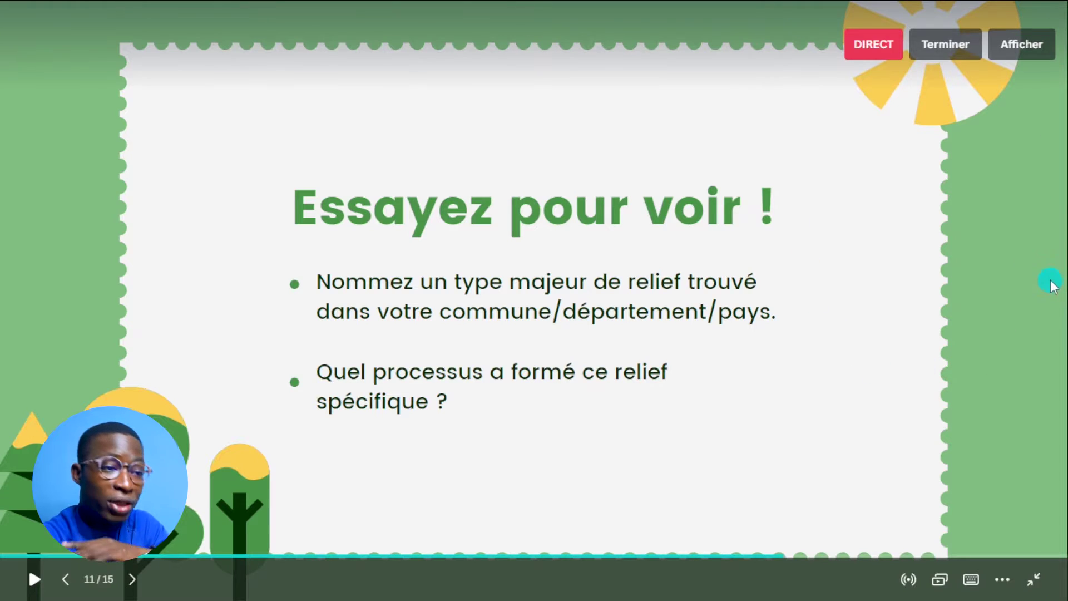
left_click(1030, 56)
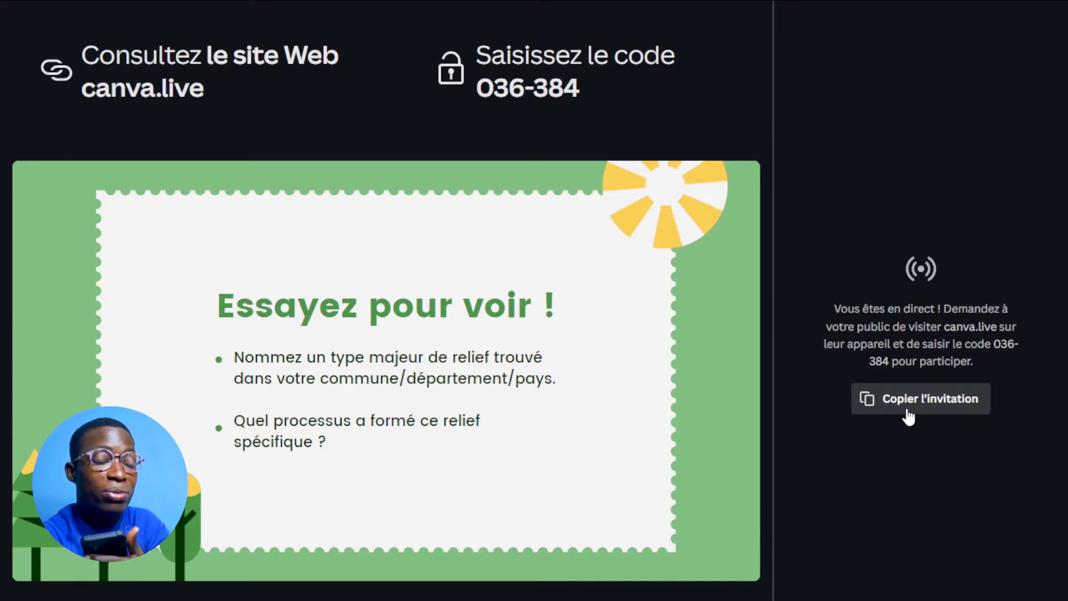
Step: Copy the Canva Live session invitation to share with the audience
left_click(921, 404)
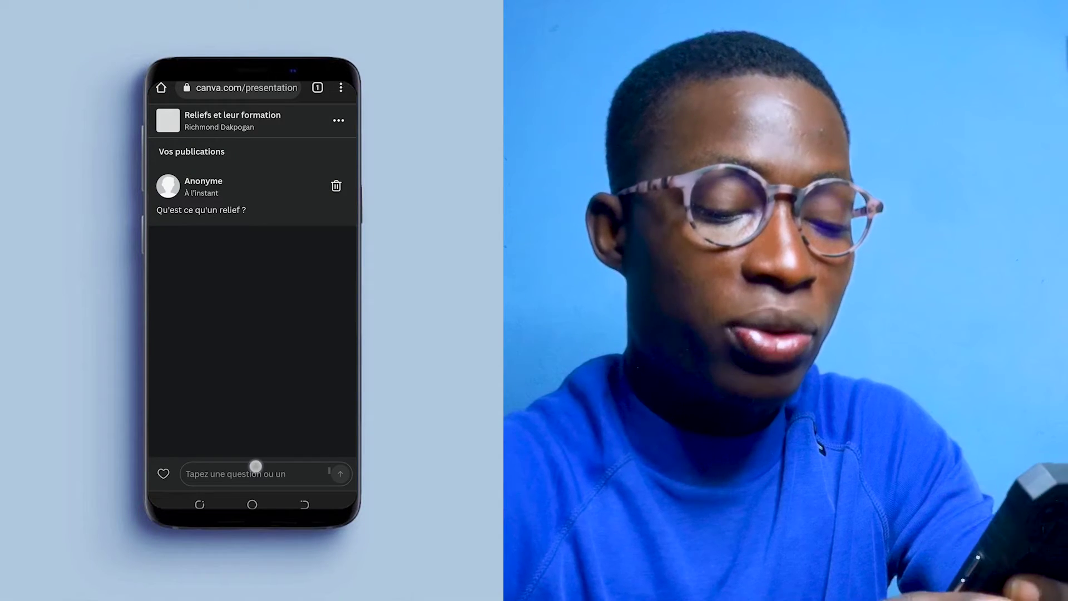
Step: On the phone, write 'Super professeur. J'adore votre présentation.' and enter a sender name
type("S")
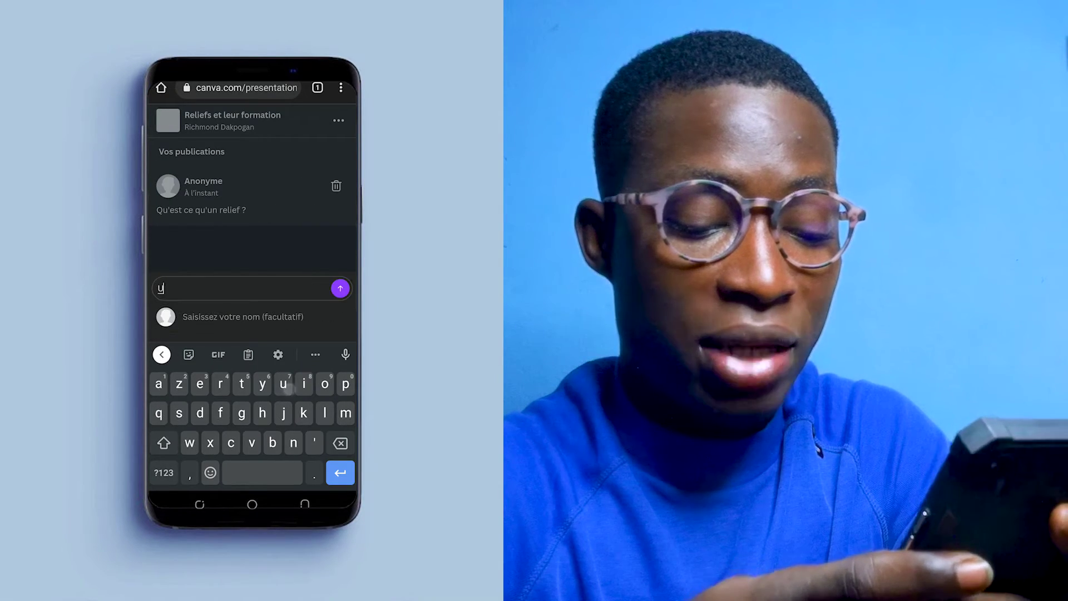
type("uper")
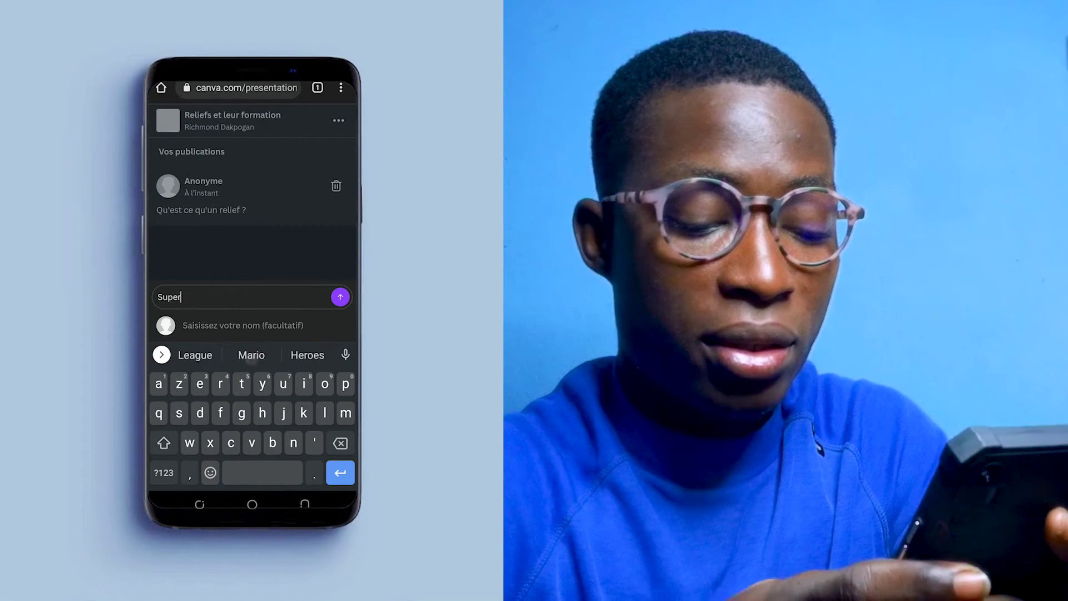
type(" prof")
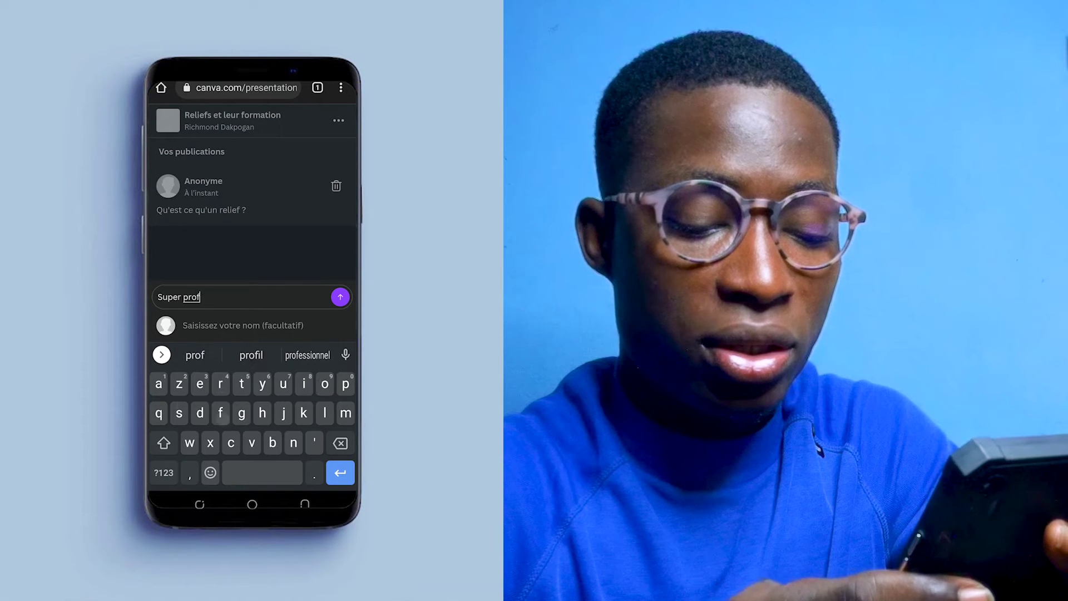
type("esseure")
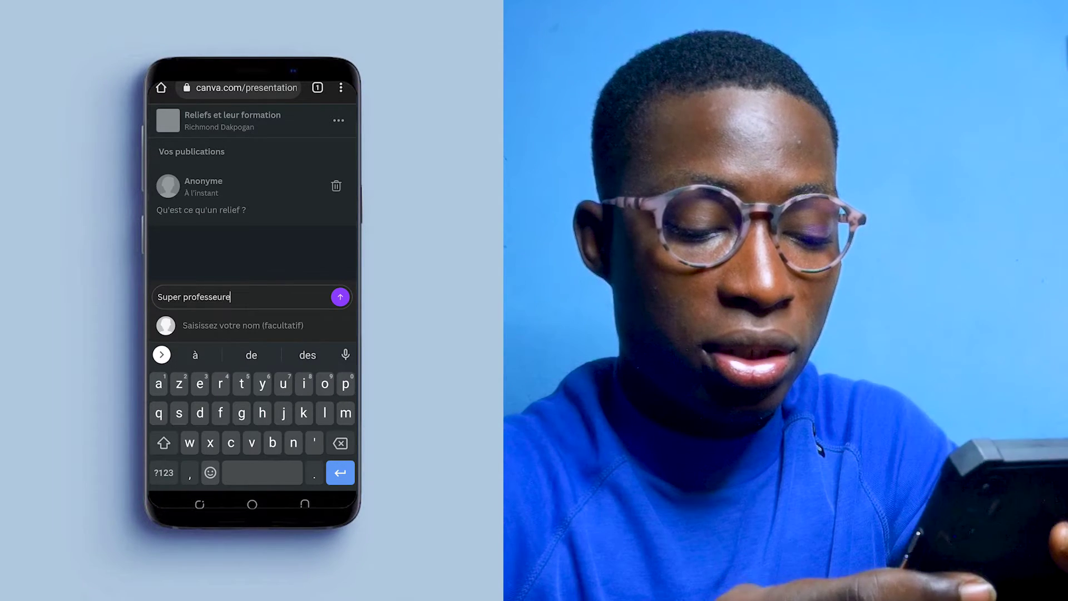
key("BackSpace")
type(". J")
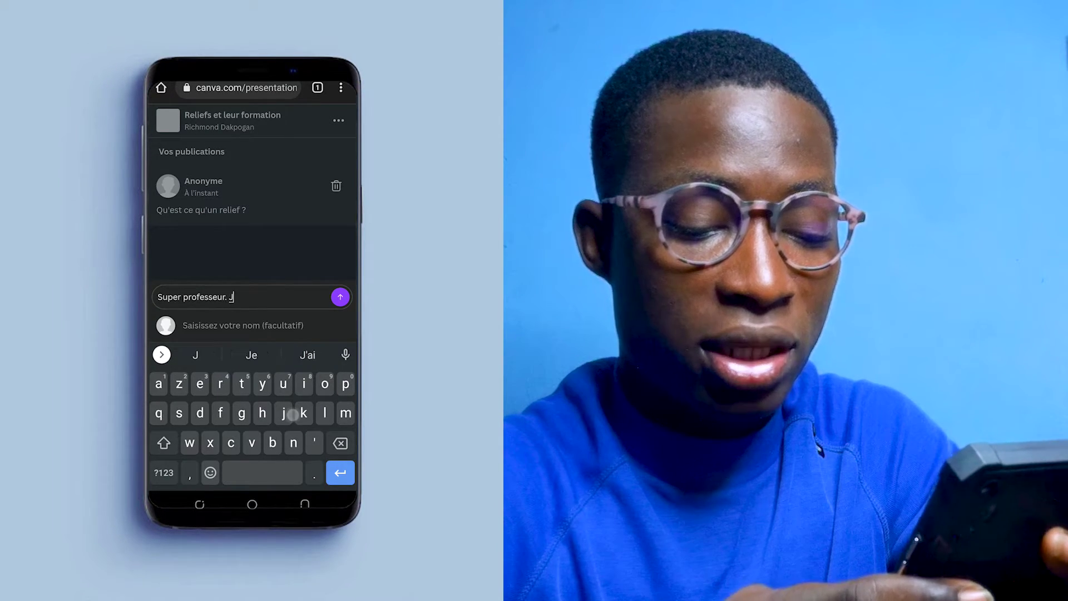
type("'adore votre présentation")
left_click(318, 481)
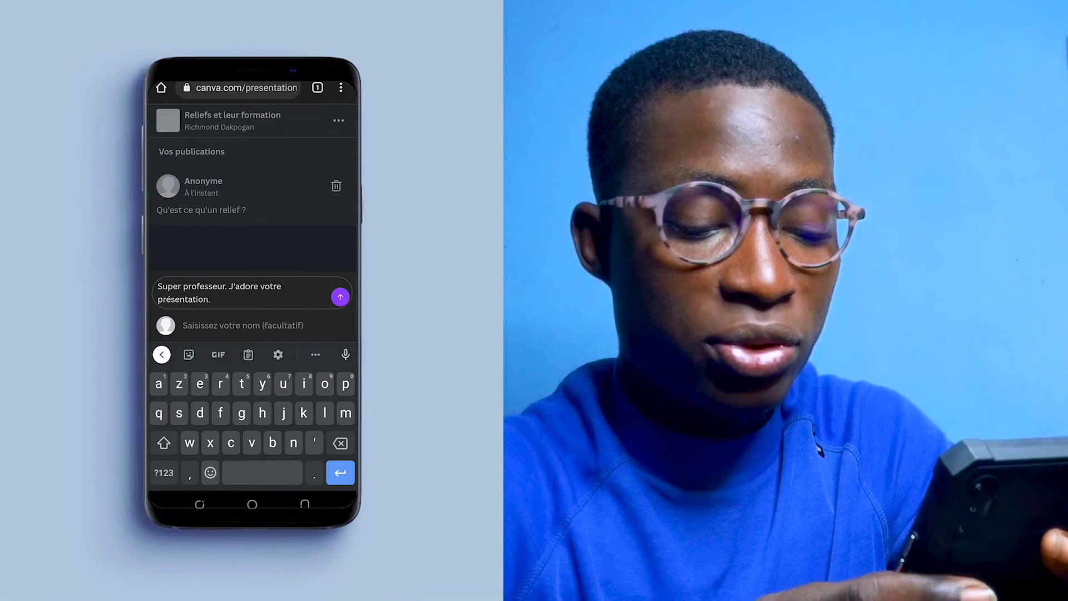
left_click(243, 324)
type("Roc")
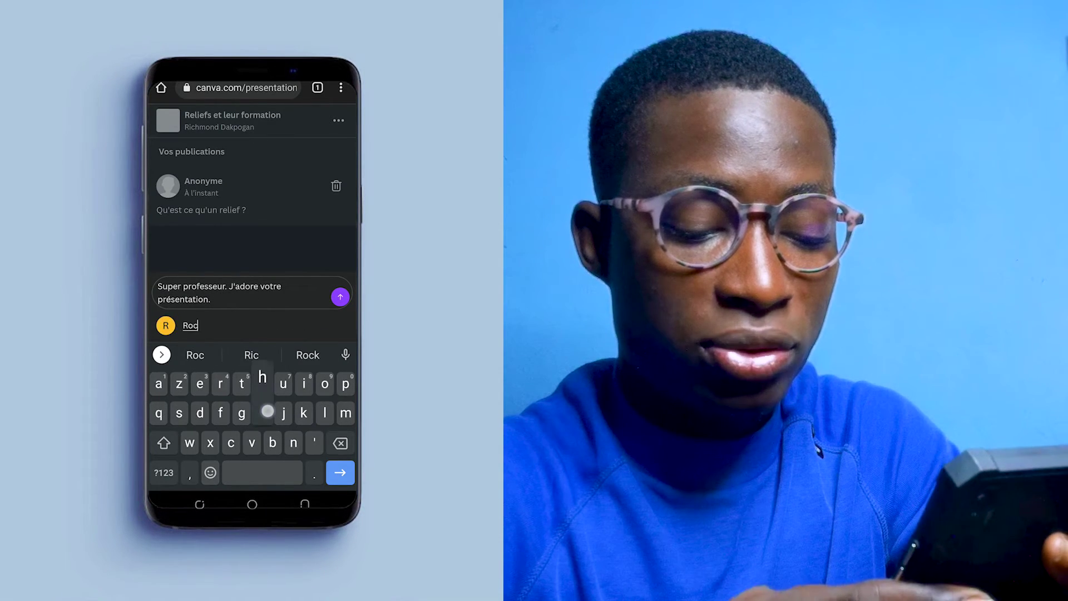
type("h")
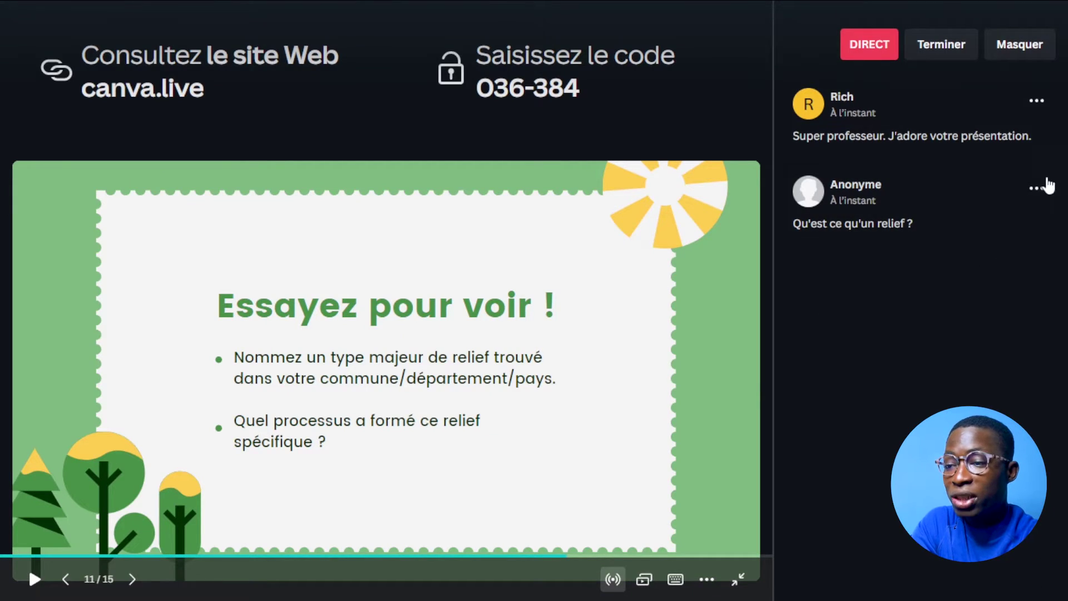
left_click(1039, 101)
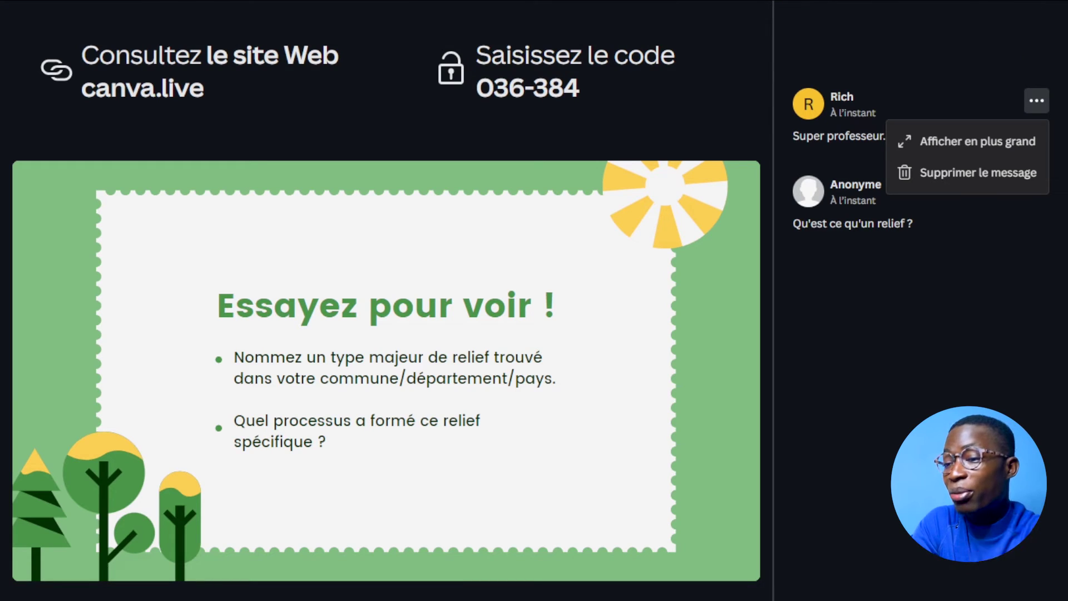
left_click(966, 305)
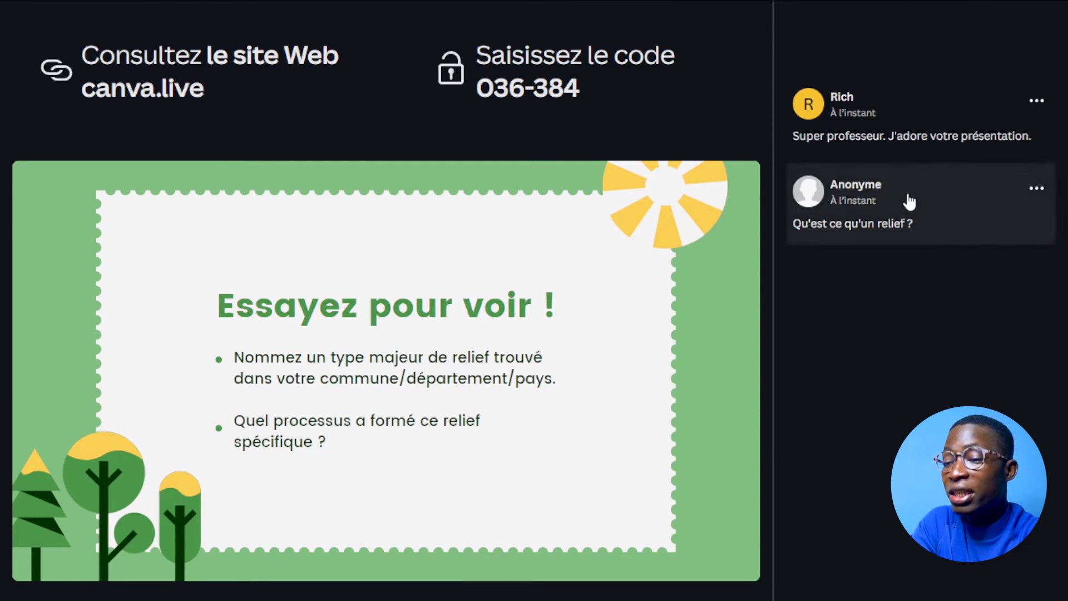
left_click(910, 210)
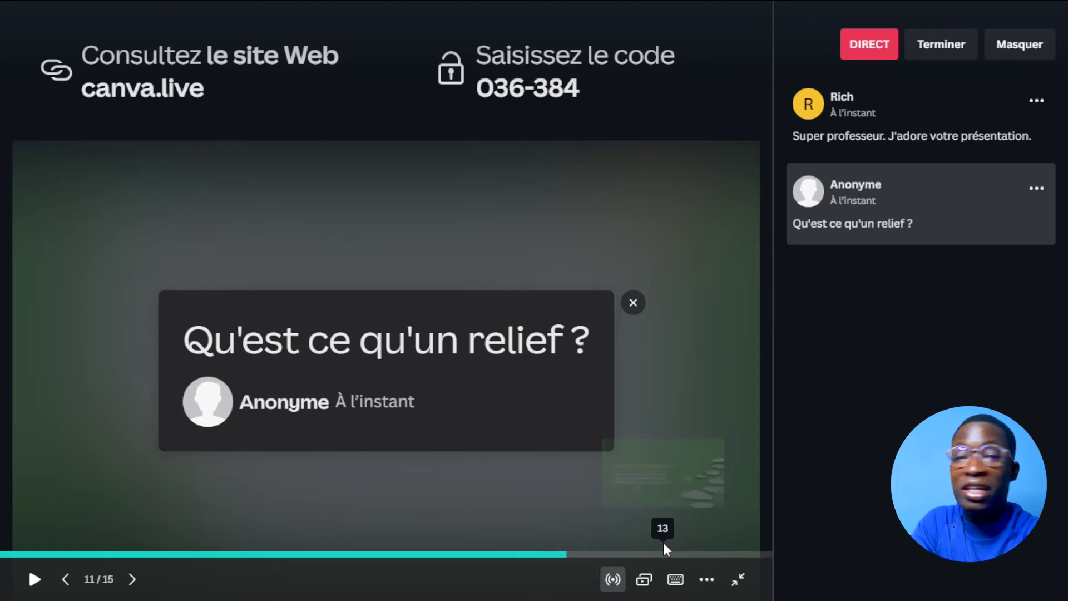
mouse_move(672, 553)
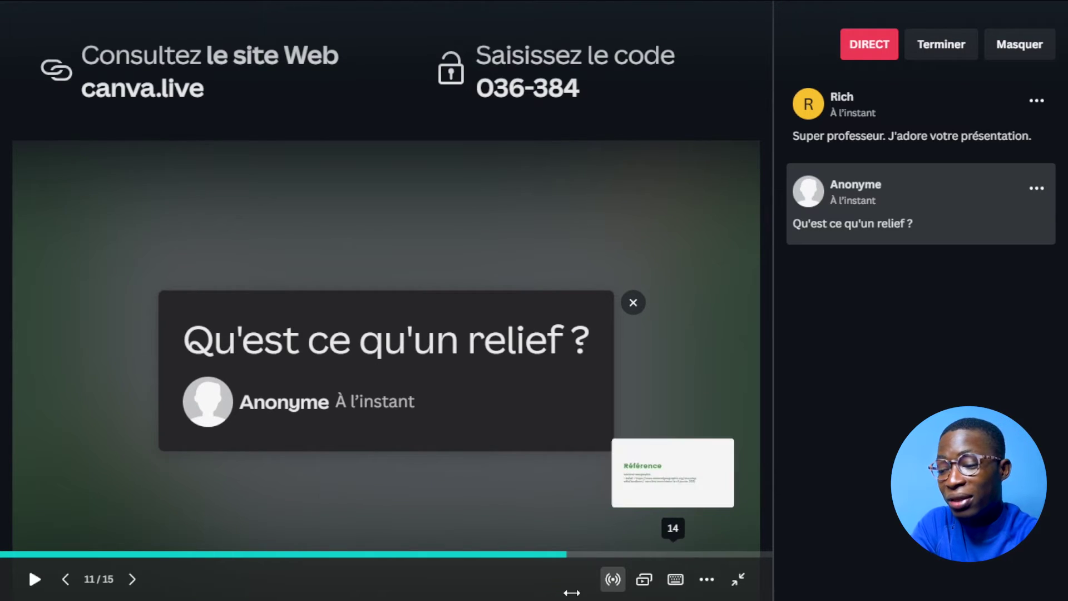
left_click(634, 304)
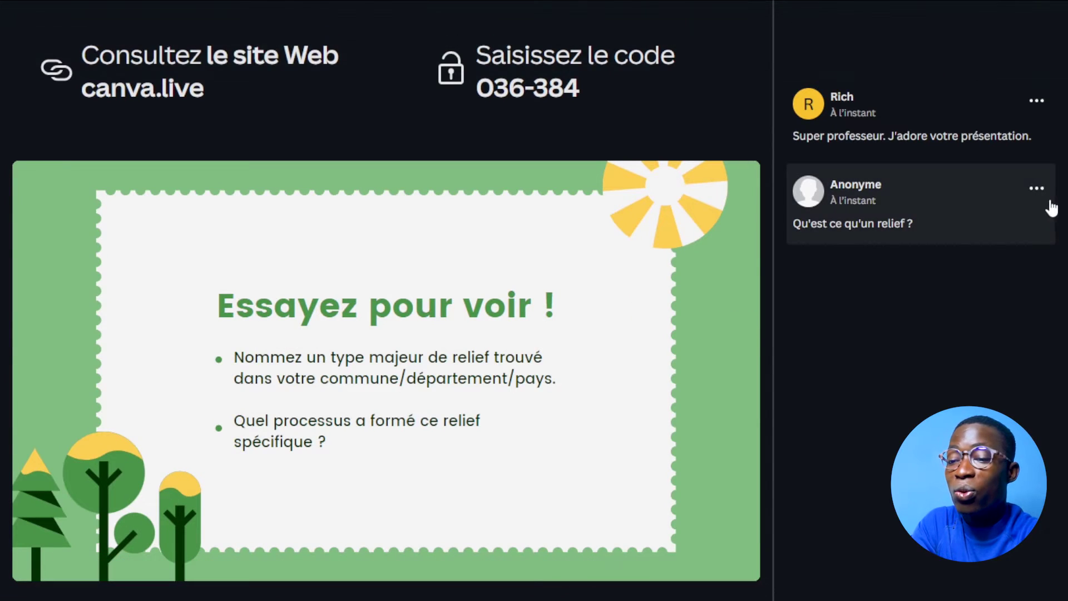
left_click(1036, 188)
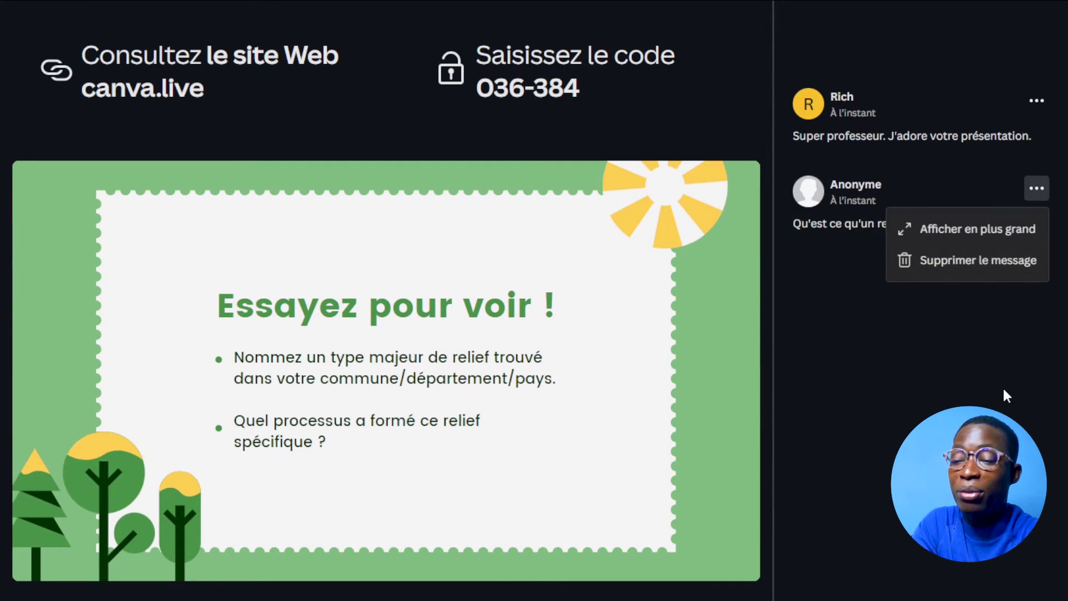
left_click(993, 365)
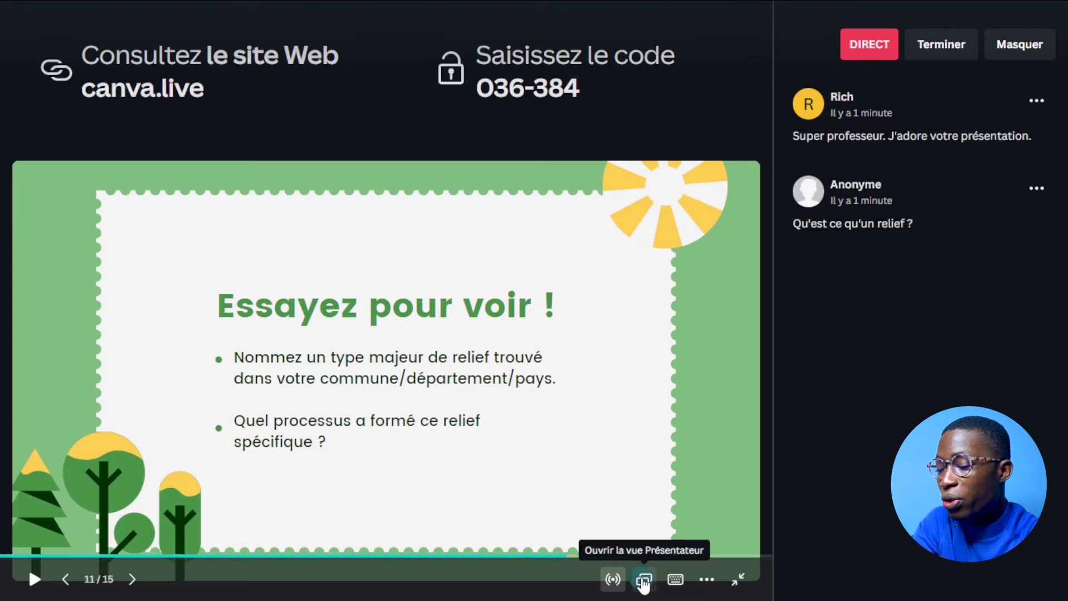
Step: Open presenter view with a full-screen audience window, toggling the joining code banner off and on
left_click(644, 581)
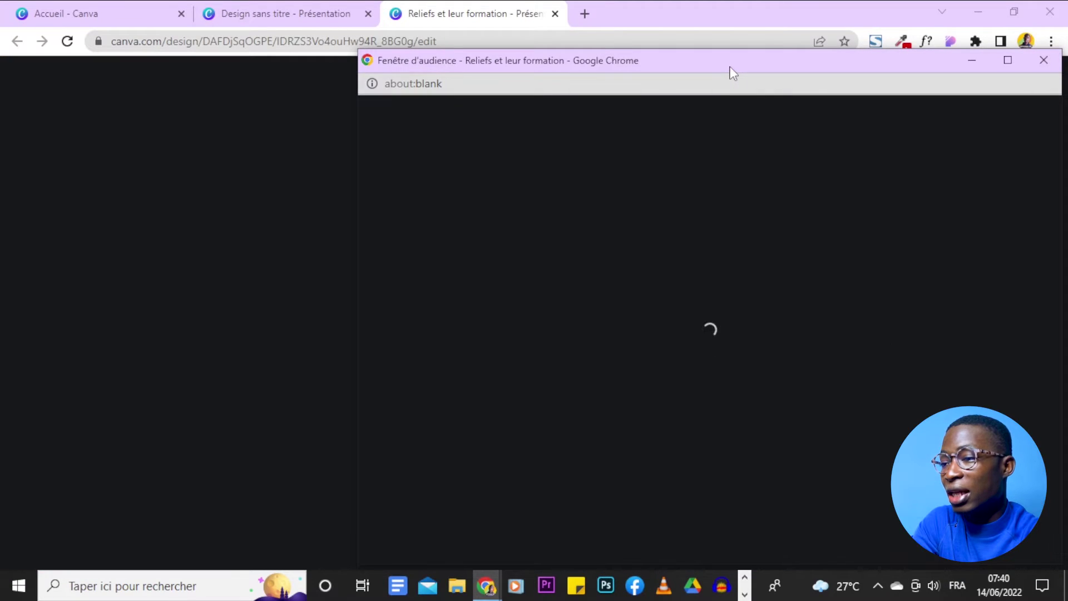
left_click_drag(732, 73, 820, 197)
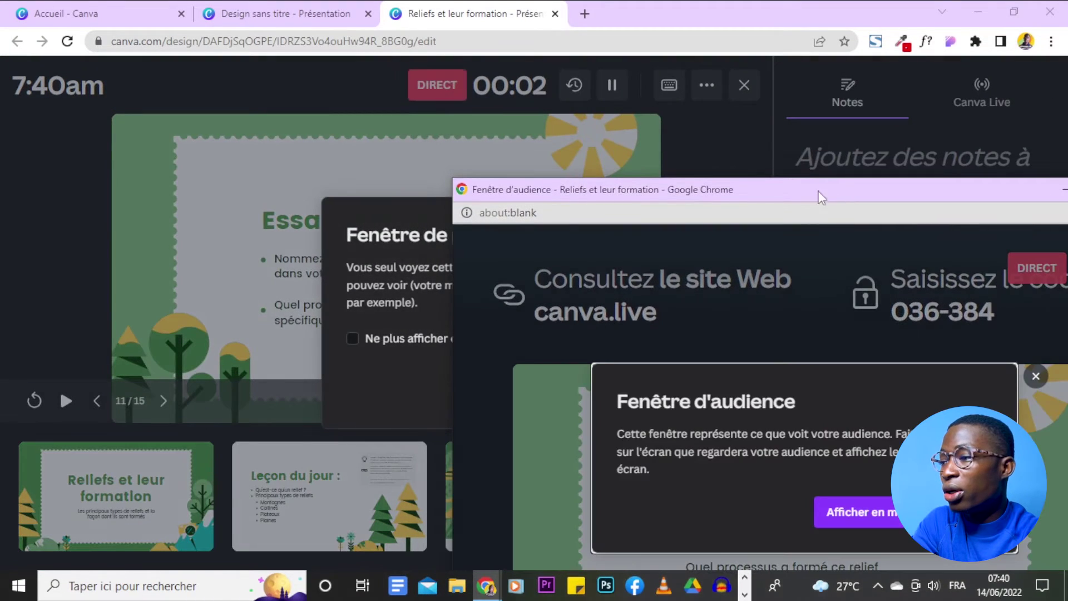
left_click_drag(715, 195, 483, 91)
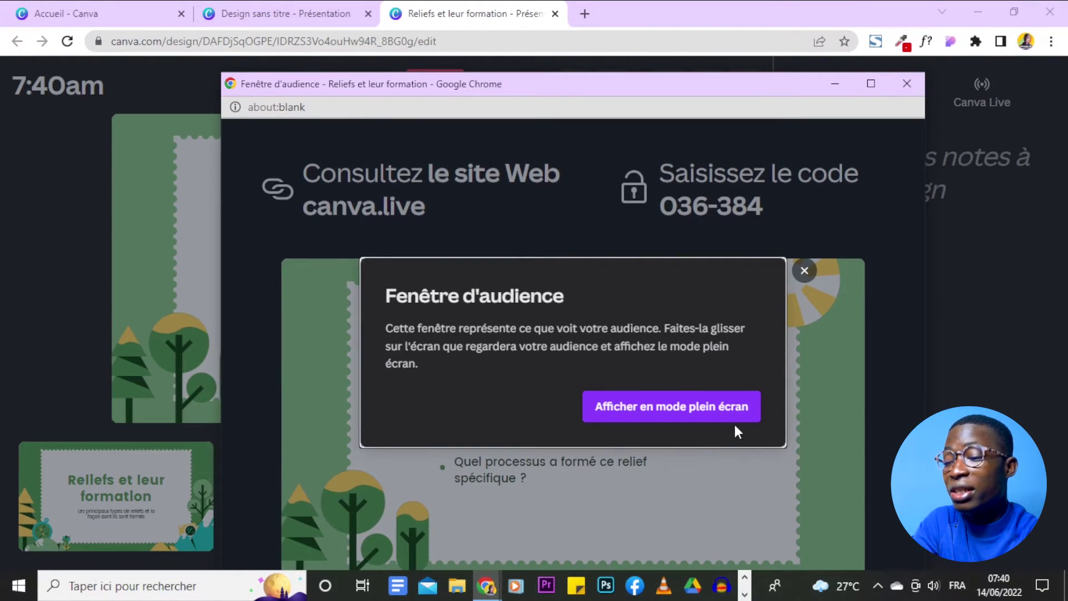
left_click(710, 416)
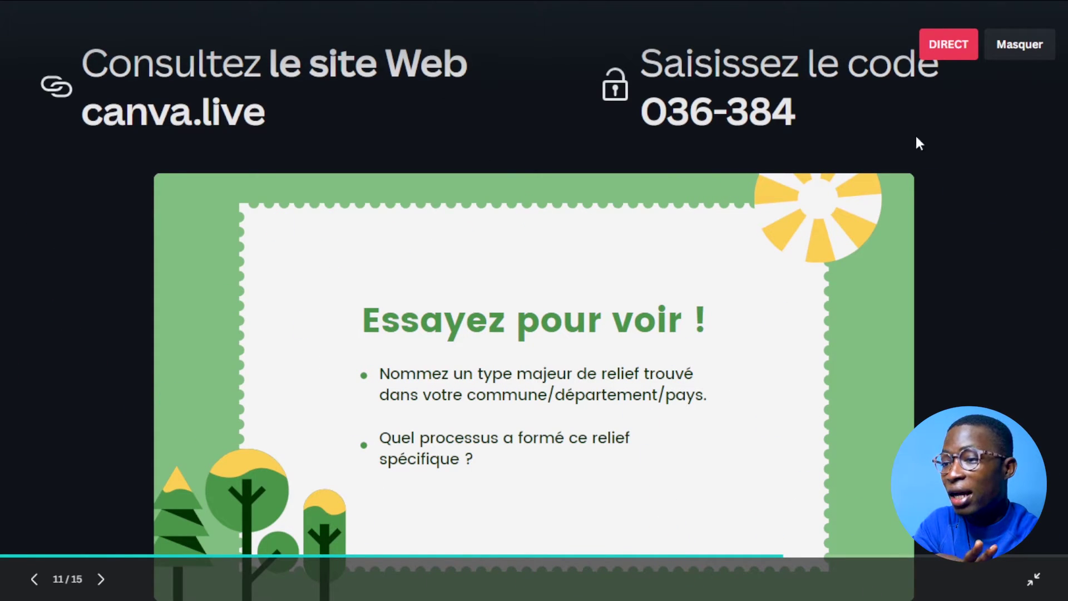
left_click(1020, 45)
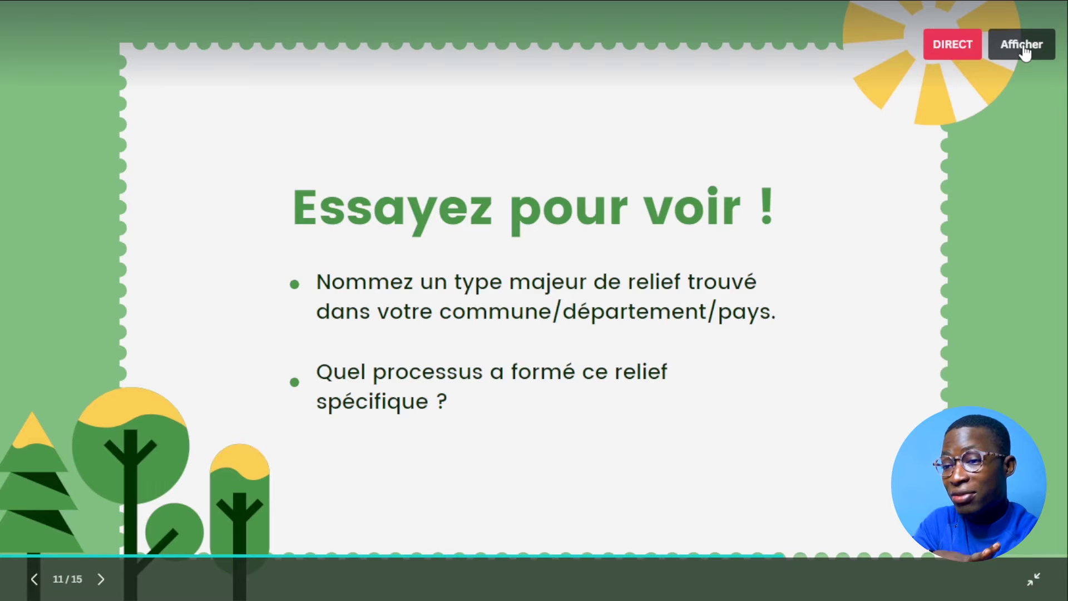
left_click(1022, 47)
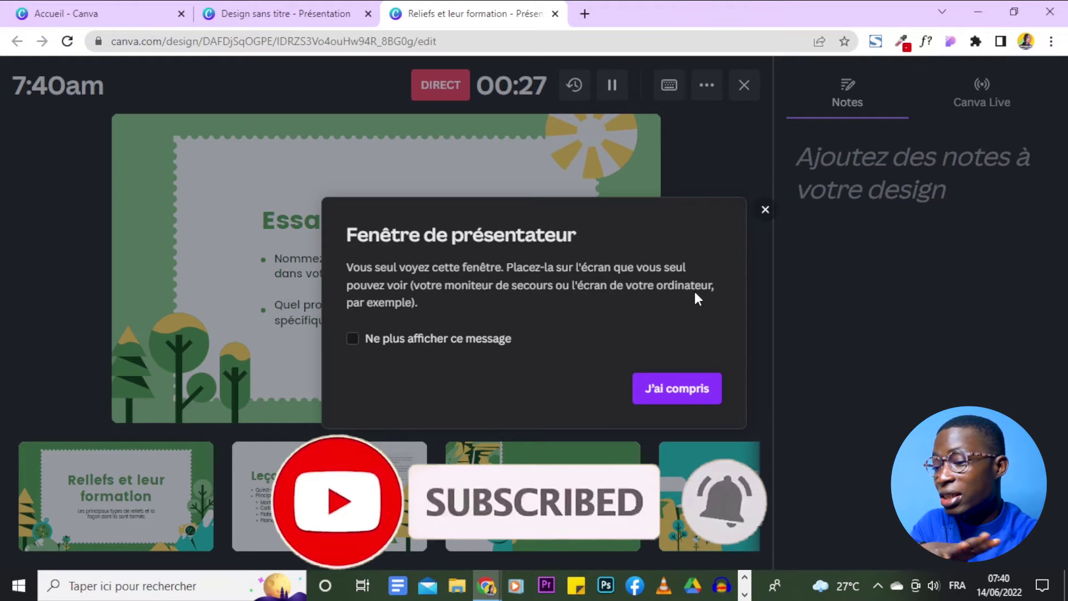
Step: Dismiss the presenter tip, go to slide 6 'Types principaux de reliefs', and show Canva Live comments
left_click(764, 210)
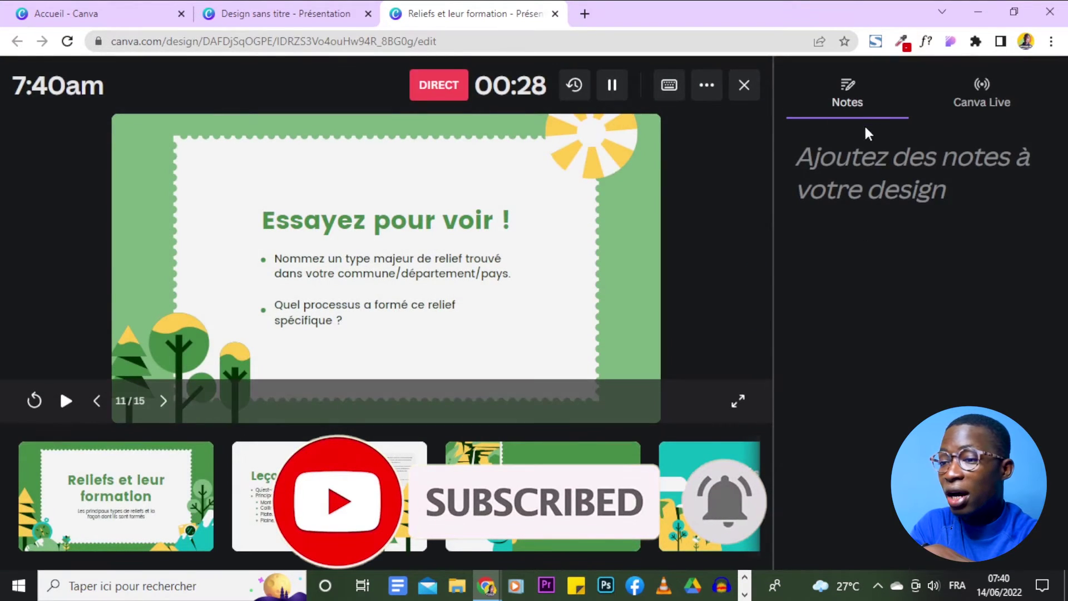
left_click(305, 526)
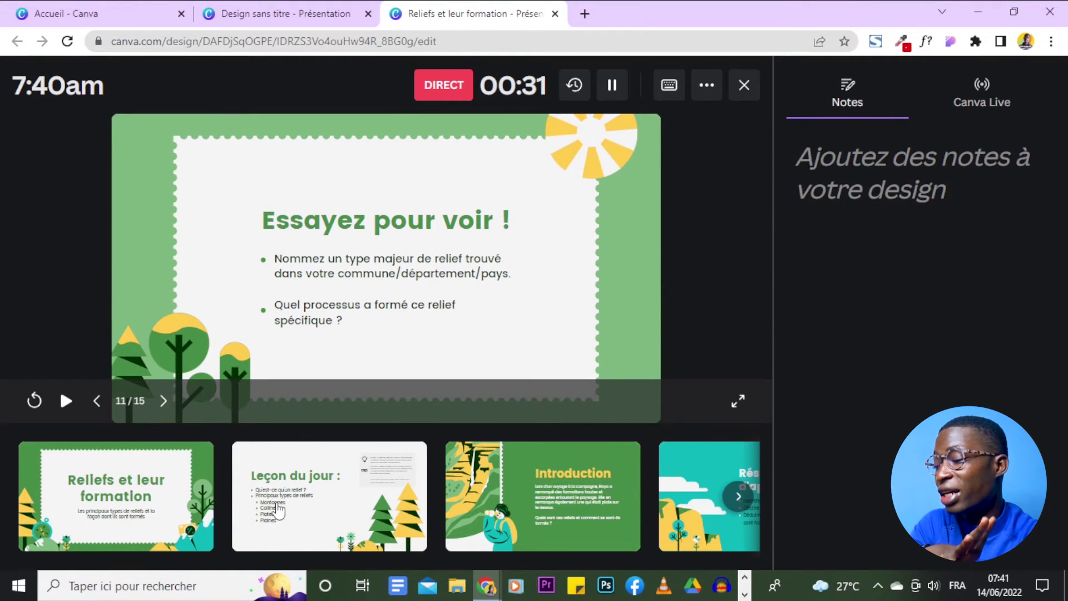
left_click(528, 520)
left_click(685, 507)
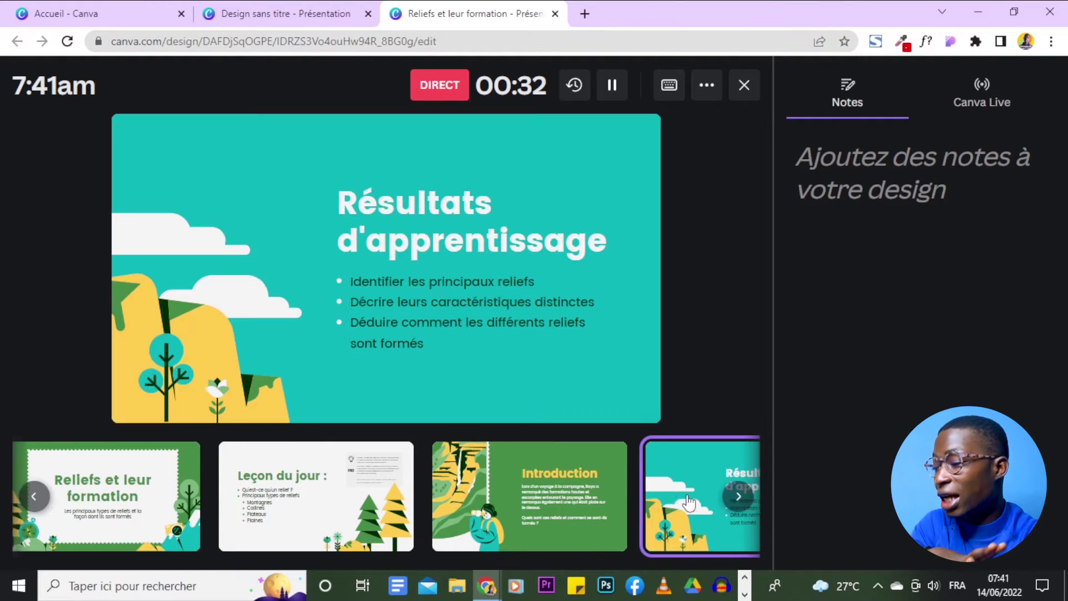
left_click(392, 531)
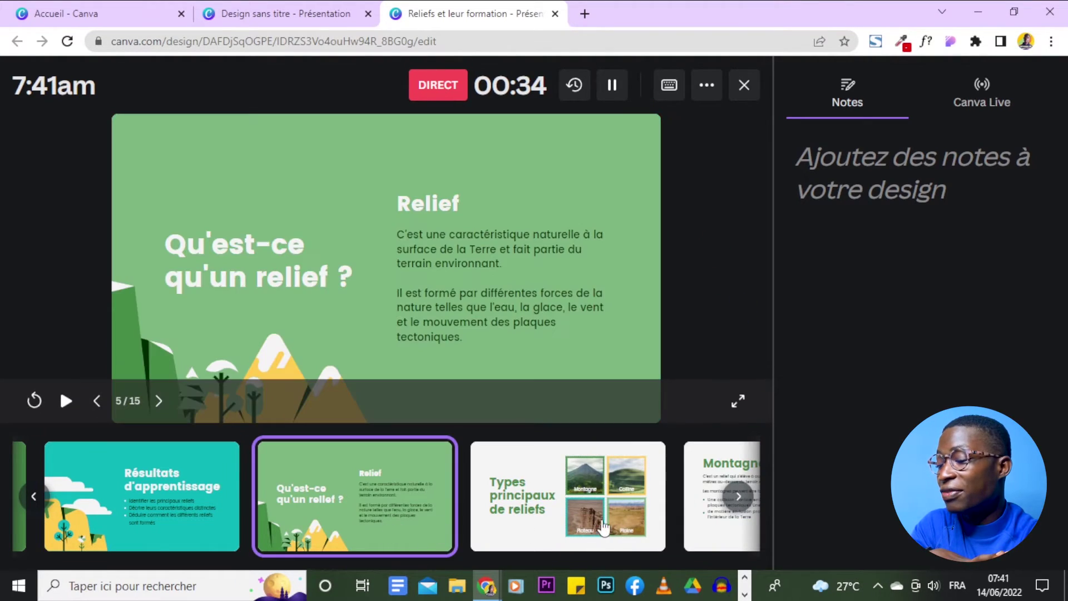
left_click(642, 530)
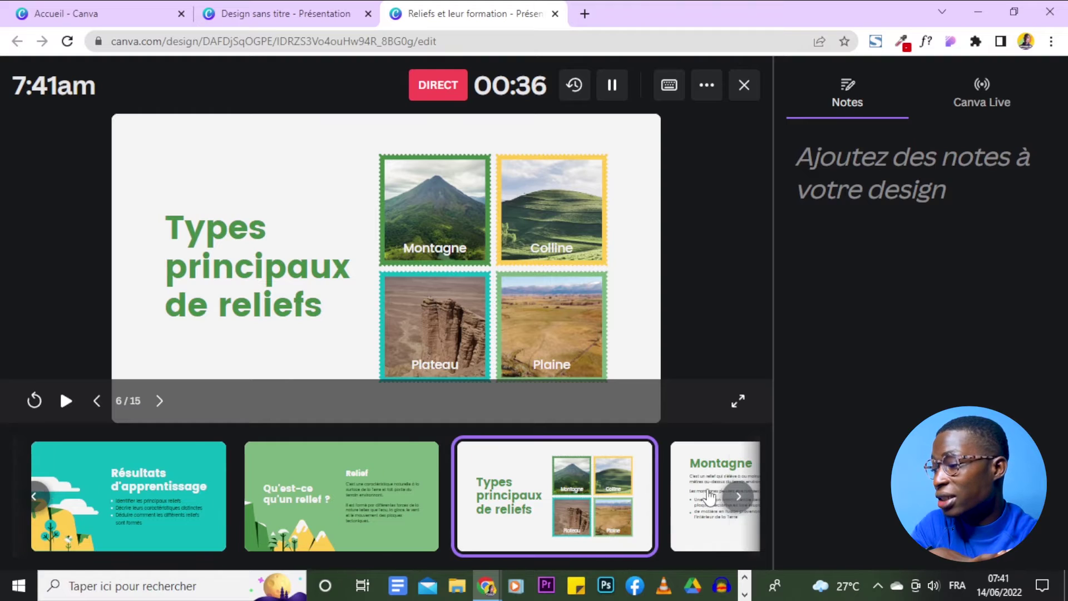
left_click(733, 496)
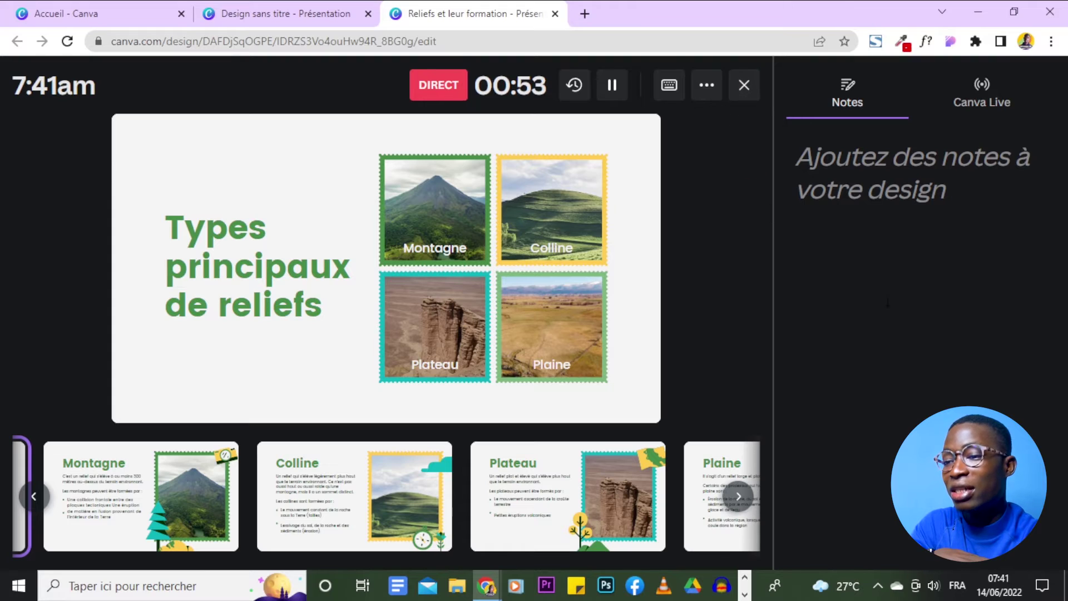
left_click(979, 105)
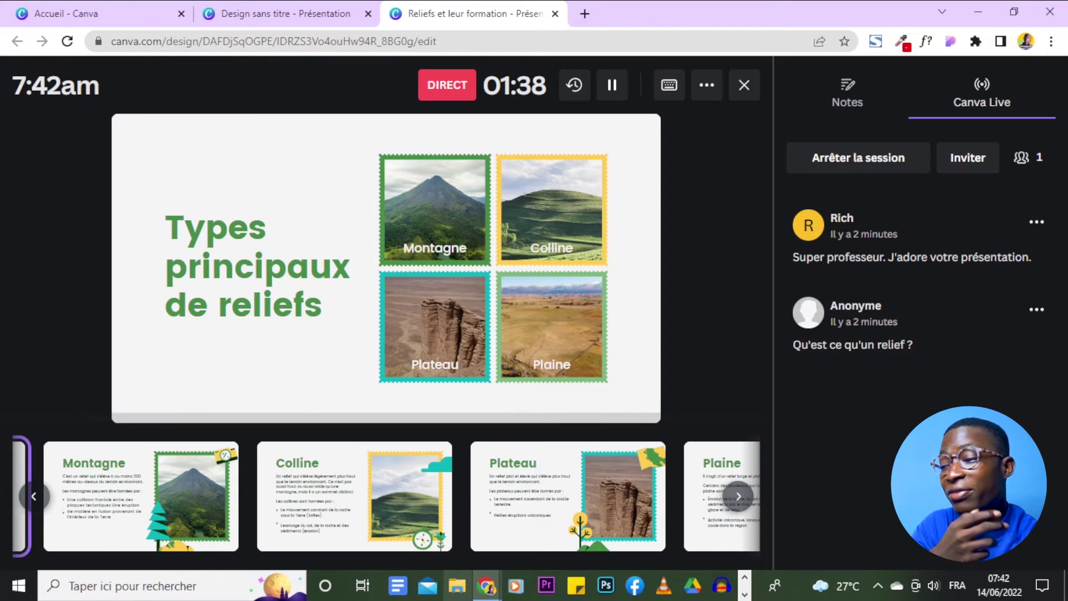
mouse_move(385, 267)
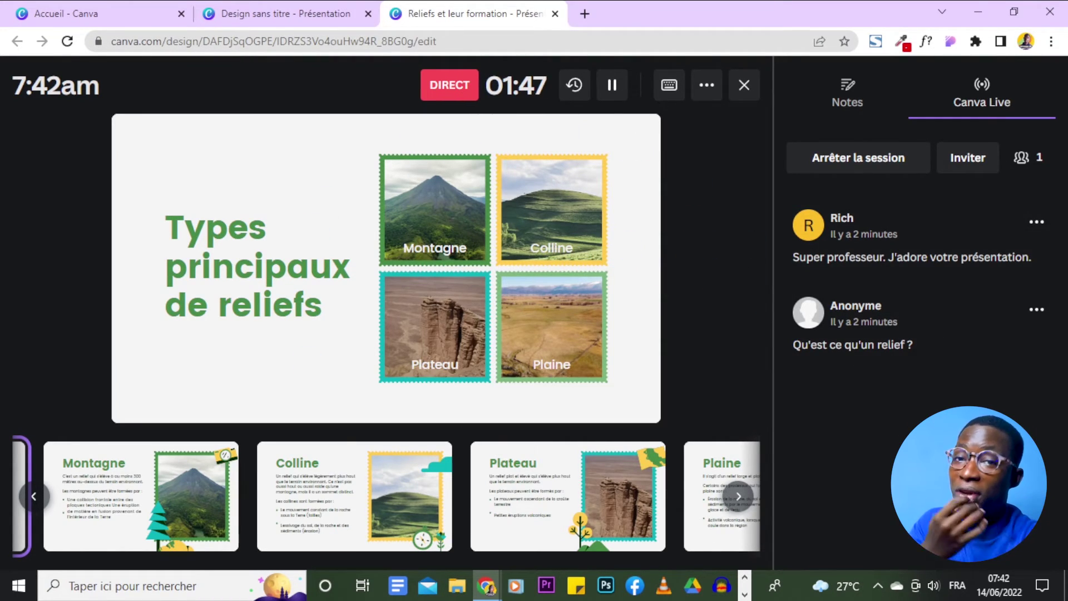
Step: Feature the comment 'Super professeur. J'adore votre présentation.' enlarged, then close its options menu unused
left_click(892, 257)
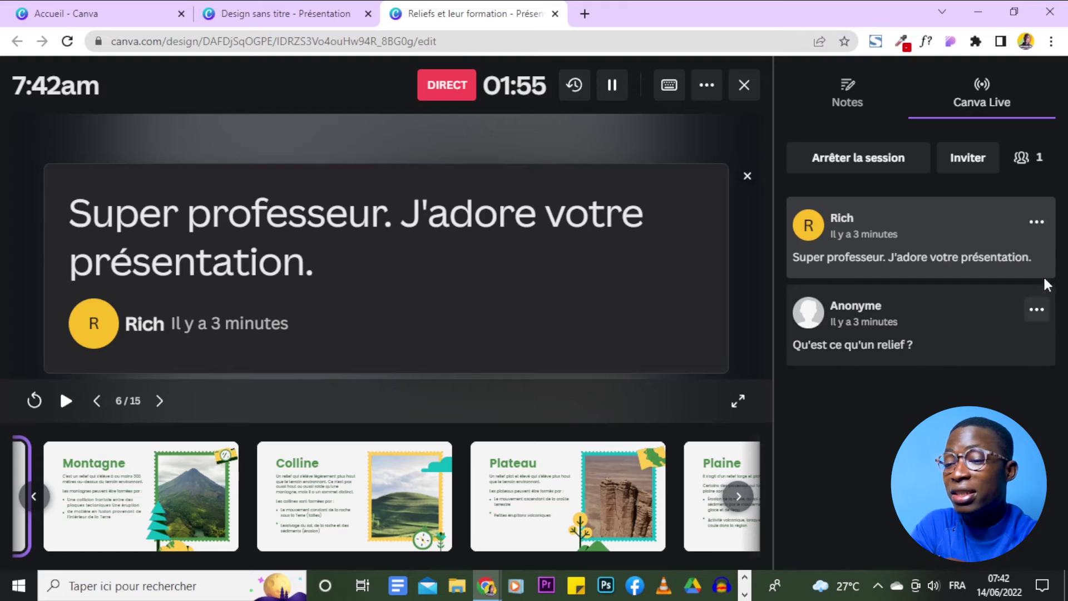
left_click(1036, 222)
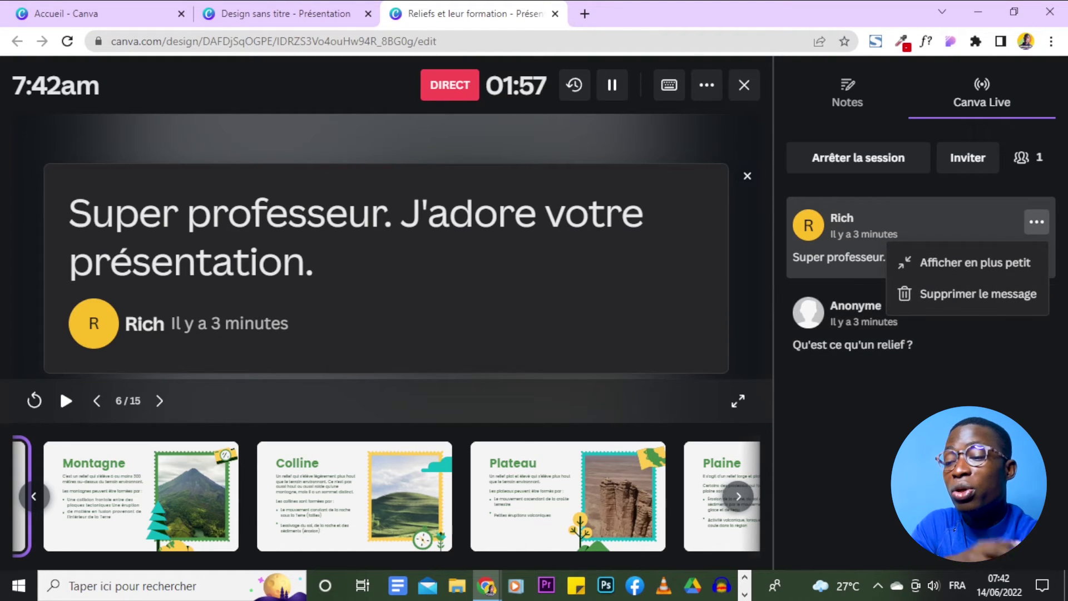
key("Escape")
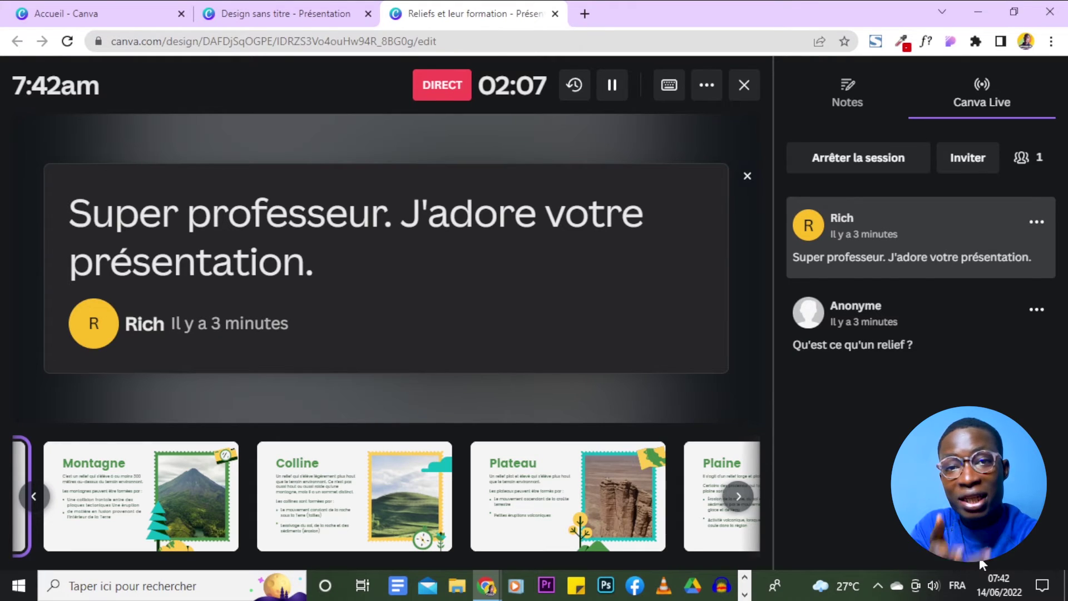
Step: Stop the Canva Live session with 'Arrêter la session'
left_click(880, 161)
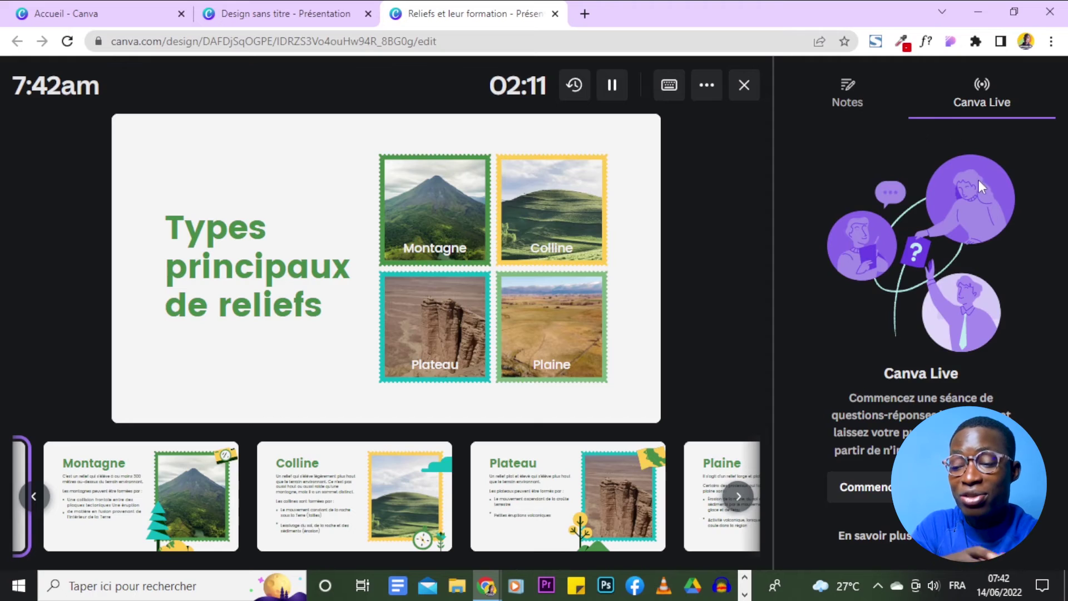